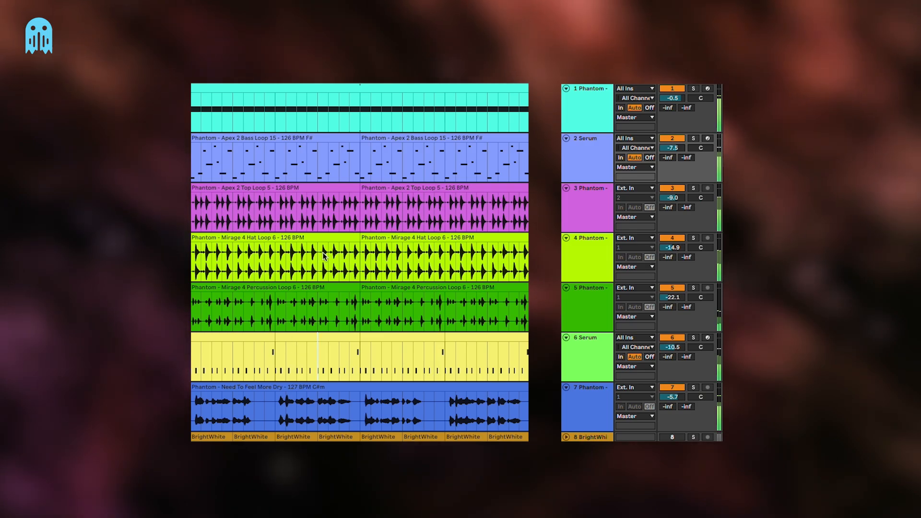
Solo the Serum lead on track 6 together with the vocal on track 7
{"action": "left_click", "coordinate": [320, 160]}
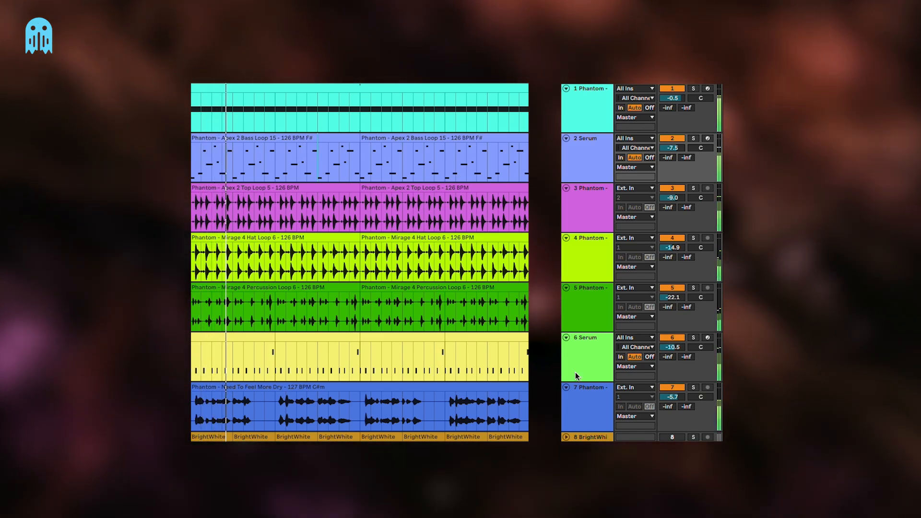
{"action": "left_click", "coordinate": [585, 351]}
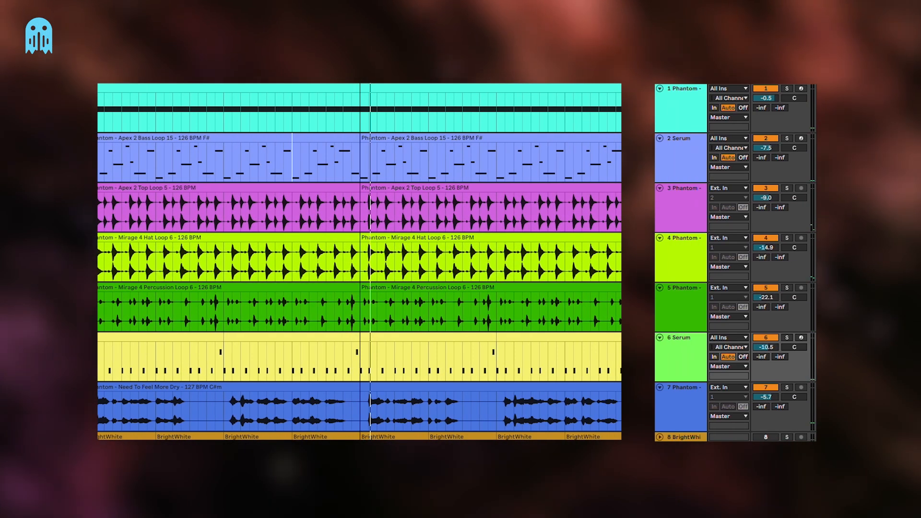
{"action": "left_click", "coordinate": [682, 368]}
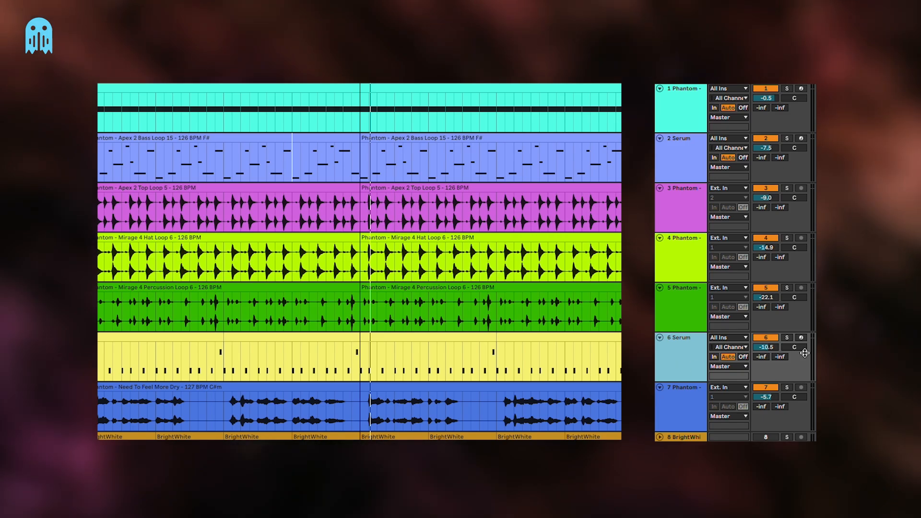
{"action": "left_click", "coordinate": [787, 338]}
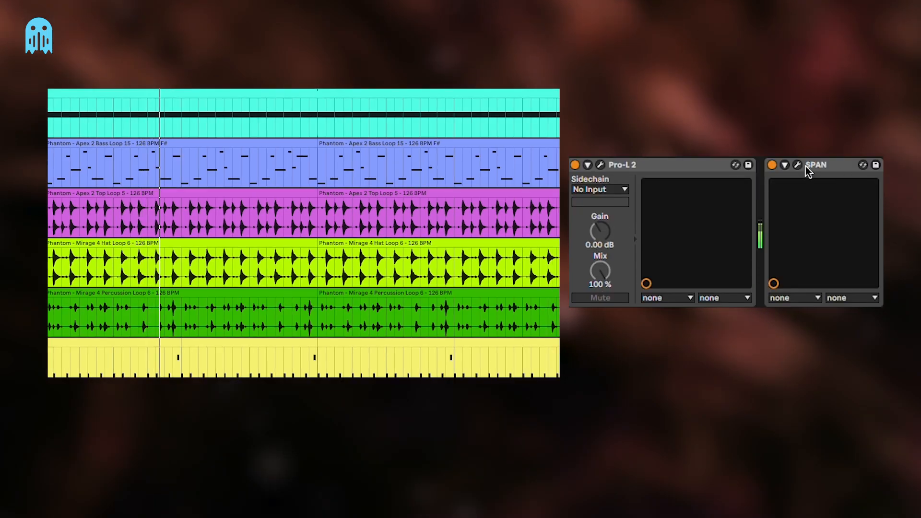
{"action": "left_click", "coordinate": [798, 165]}
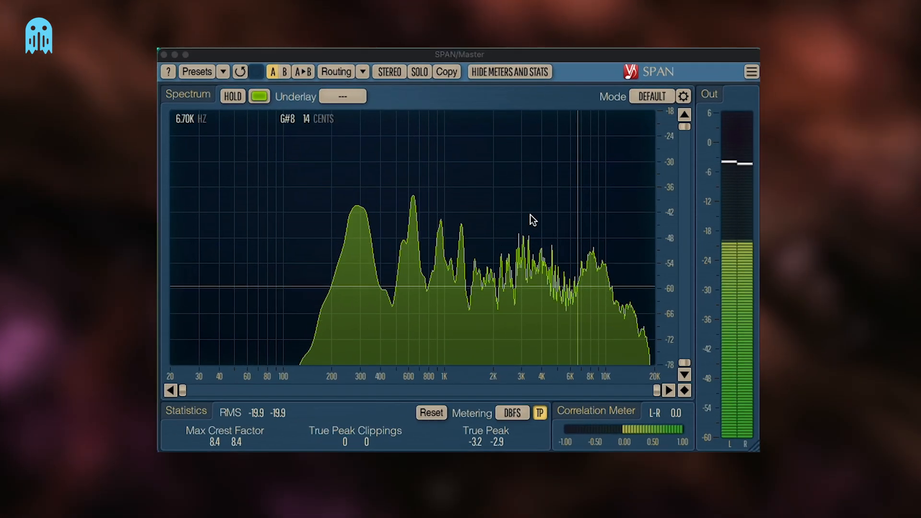
Examine the soloed tracks' frequency spectrum in SPAN on the master, stop playback and close the analyzer
{"action": "left_click_drag", "start_coordinate": [478, 54], "coordinate": [474, 52]}
{"action": "key", "text": "space"}
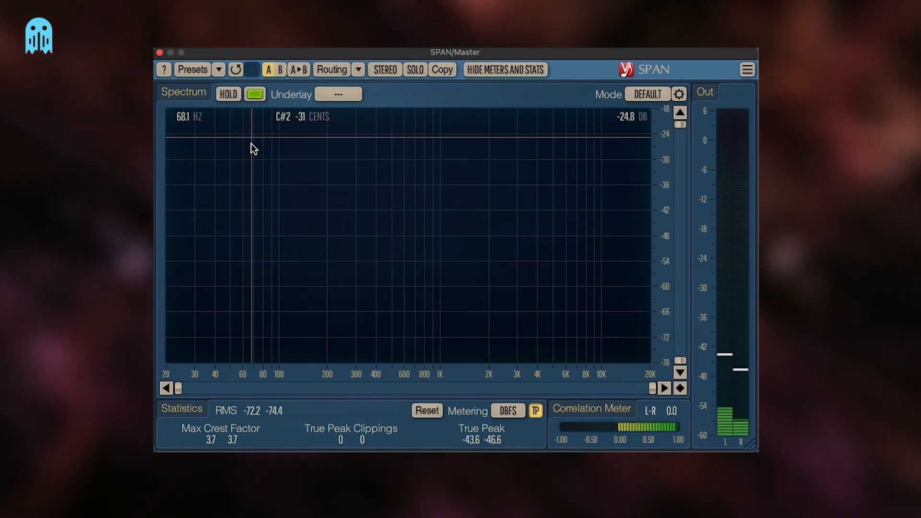
{"action": "left_click", "coordinate": [160, 53]}
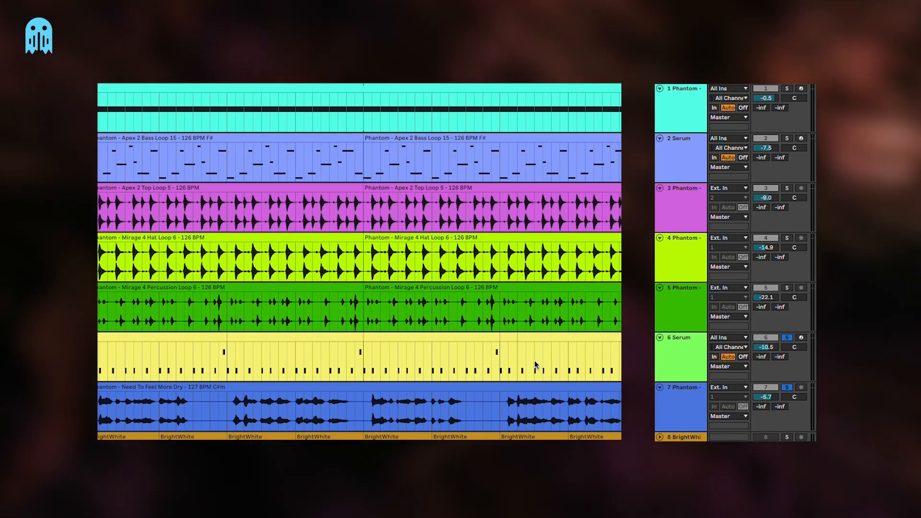
Find the Wavesfactory Trackspacer 2.5 Audio Unit by searching for "tra" and add it to the Serum track 6
{"action": "scroll", "coordinate": [534, 361], "scroll_direction": "right", "scroll_amount": 1}
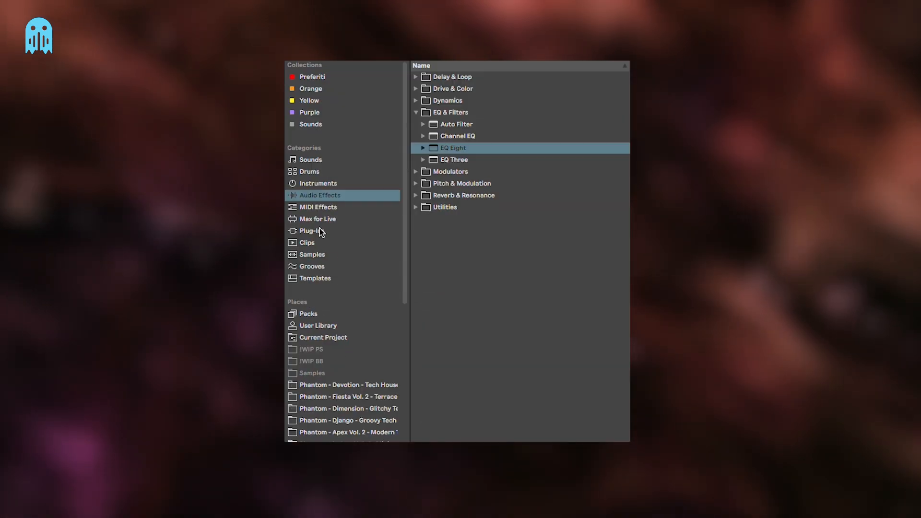
{"action": "left_click", "coordinate": [320, 232]}
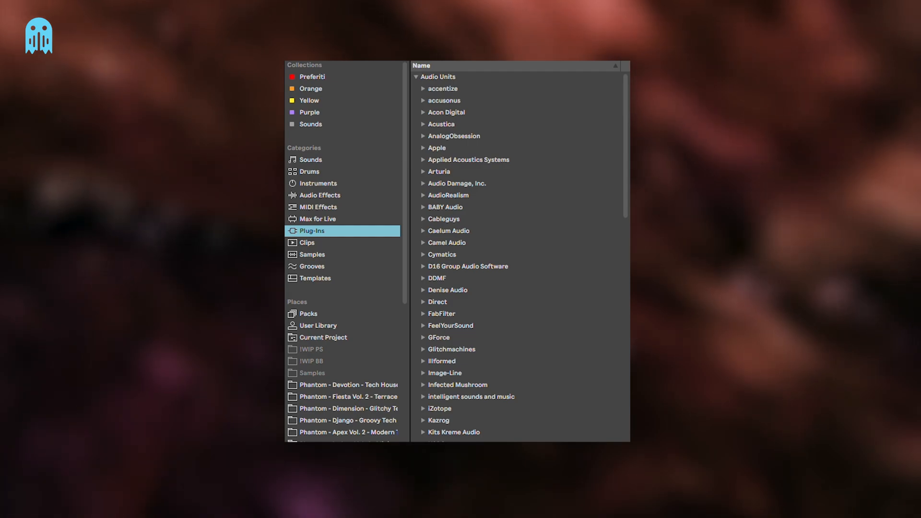
{"action": "key", "text": "super+f"}
{"action": "type", "text": "tra"}
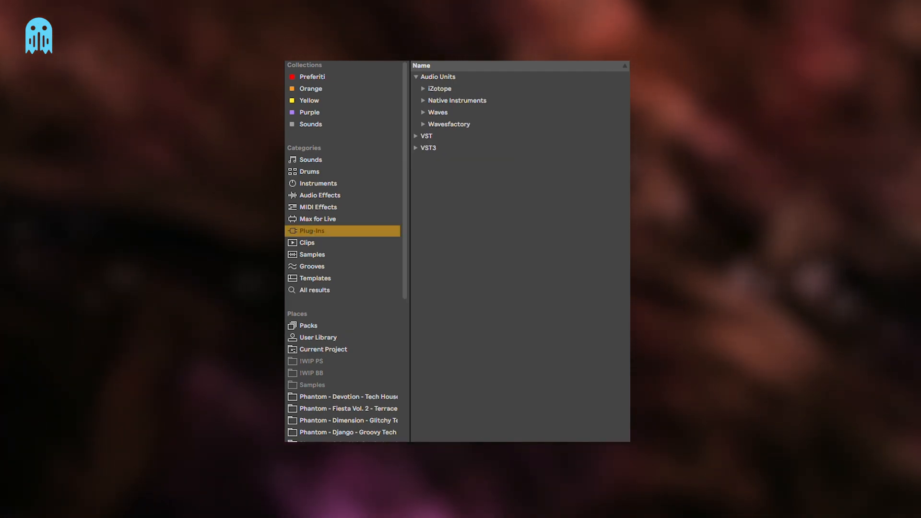
{"action": "left_click", "coordinate": [460, 124]}
{"action": "key", "text": "Down"}
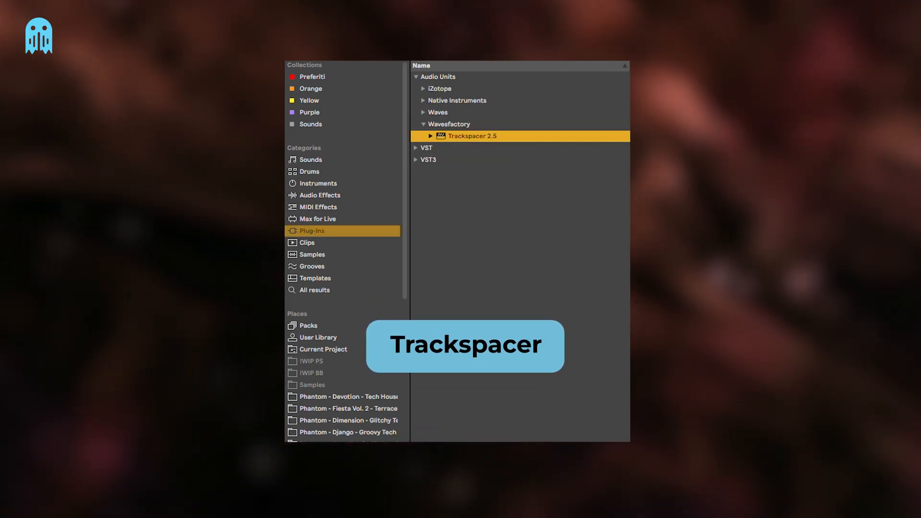
{"action": "key", "text": "Return"}
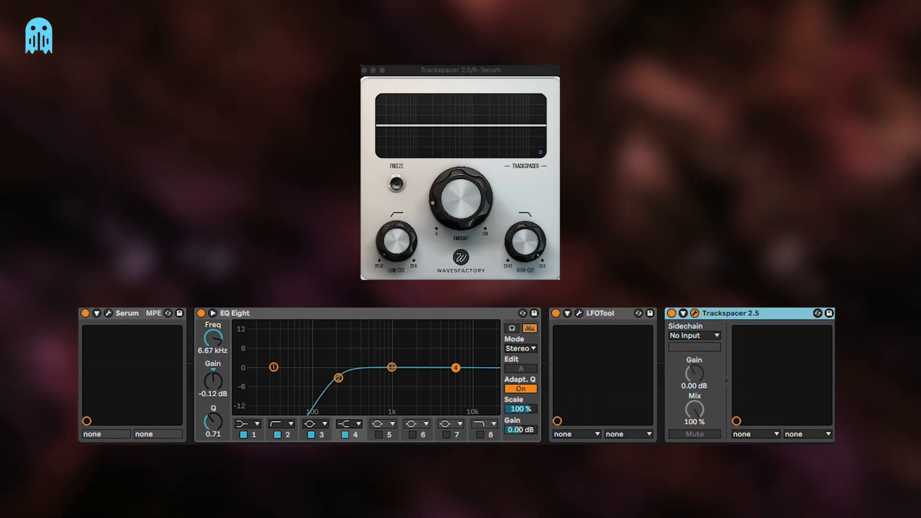
Sidechain Trackspacer to track 7-Phantom - In My Bed Dry - 126 BPM F#m and raise its amount to about 23%
{"action": "left_click", "coordinate": [710, 335]}
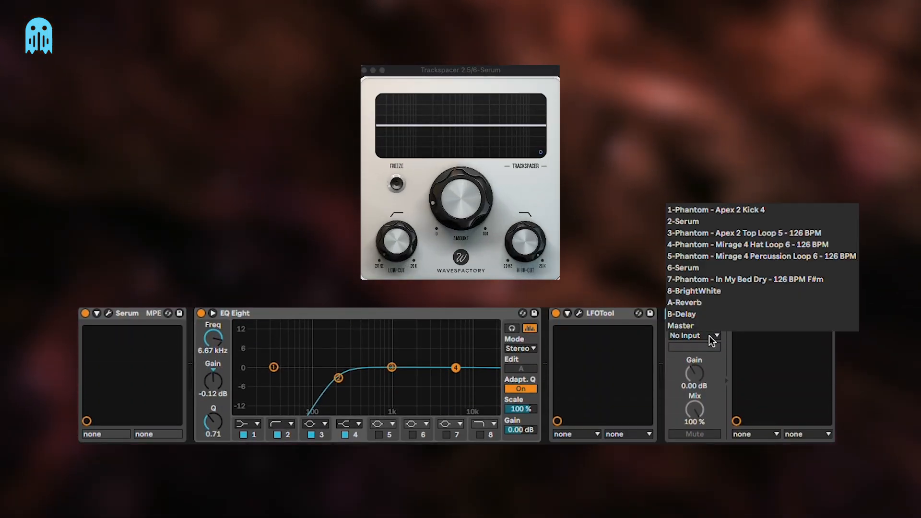
{"action": "left_click", "coordinate": [730, 280]}
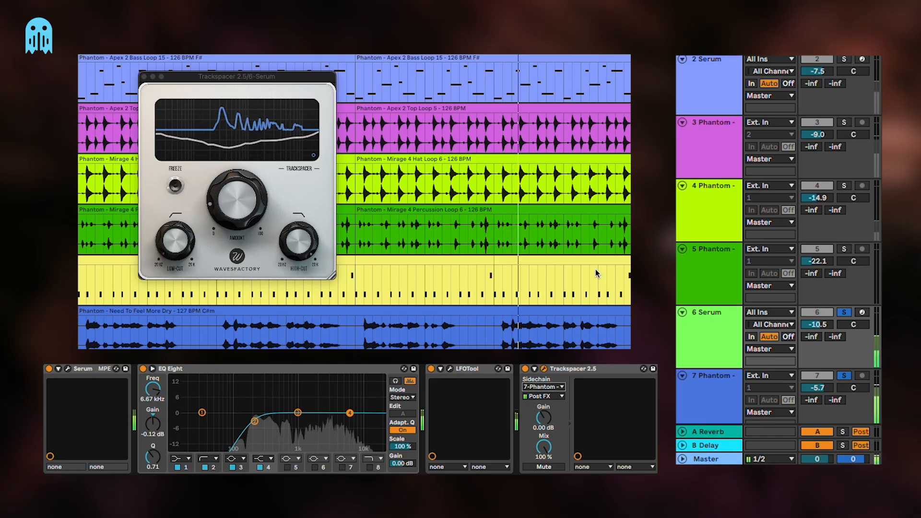
{"action": "left_click_drag", "start_coordinate": [237, 202], "coordinate": [237, 154]}
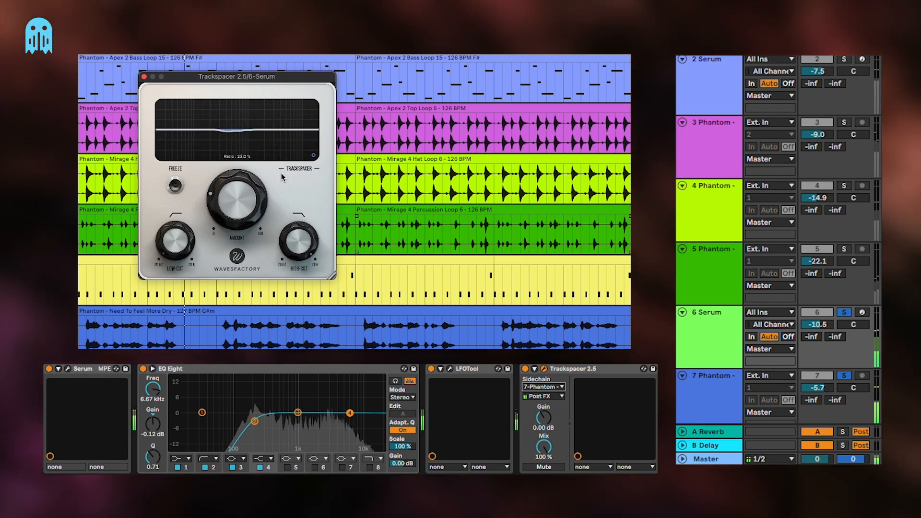
{"action": "left_click_drag", "start_coordinate": [280, 177], "coordinate": [349, 177]}
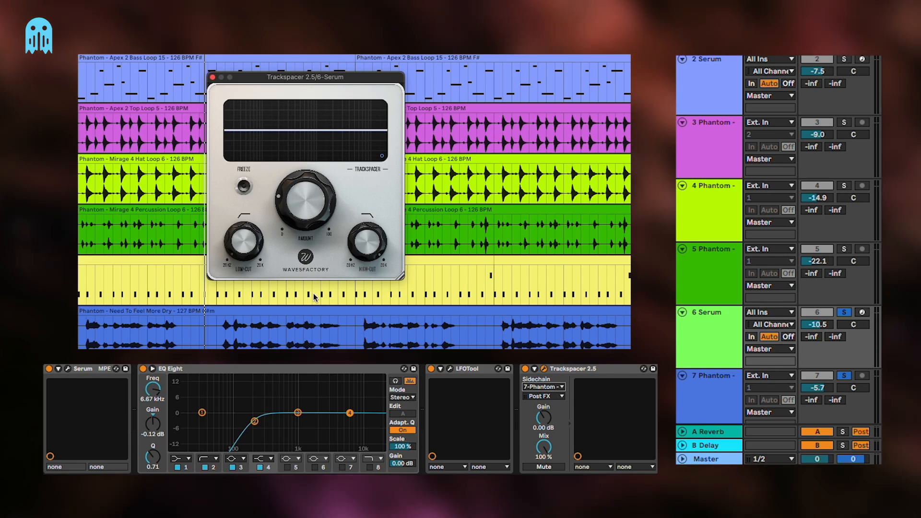
{"action": "scroll", "coordinate": [315, 297], "scroll_direction": "down", "scroll_amount": 2}
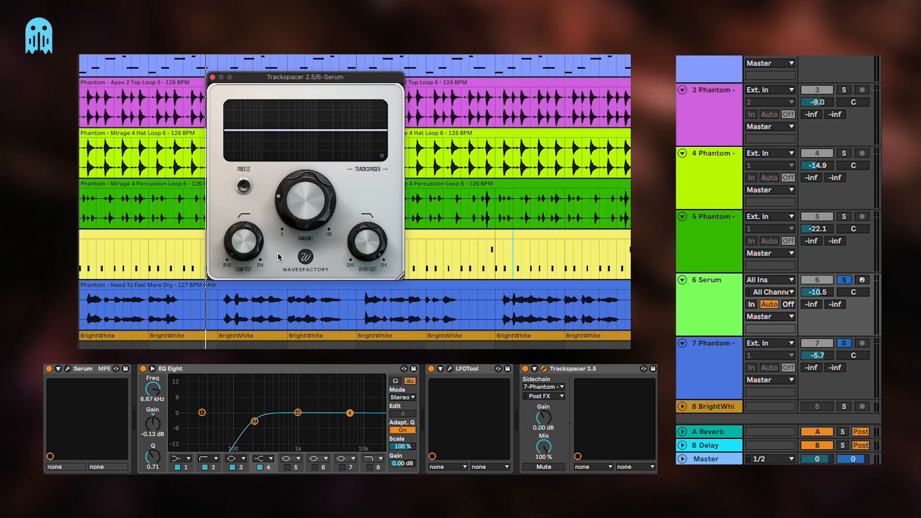
{"action": "left_click_drag", "start_coordinate": [323, 79], "coordinate": [358, 85]}
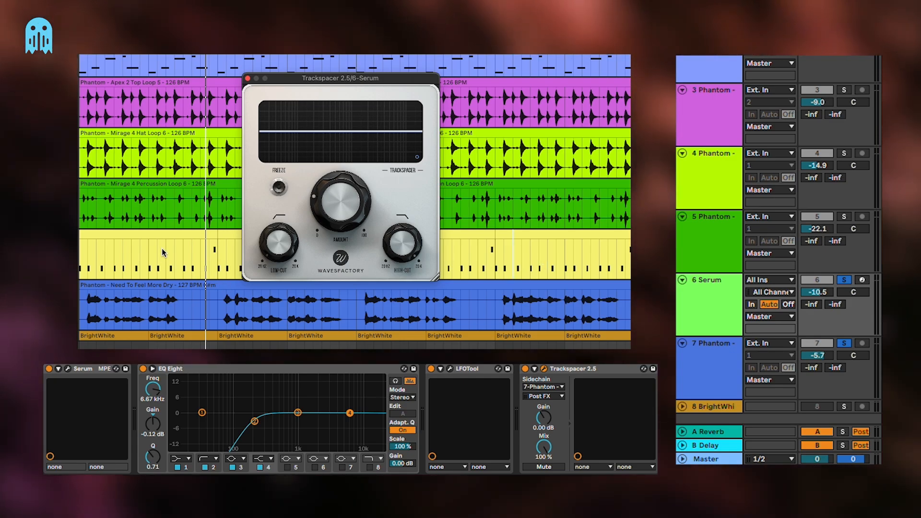
Play the full mix, lower the Trackspacer amount to about 16.7% and compare the sound with the effect bypassed
{"action": "key", "text": "space"}
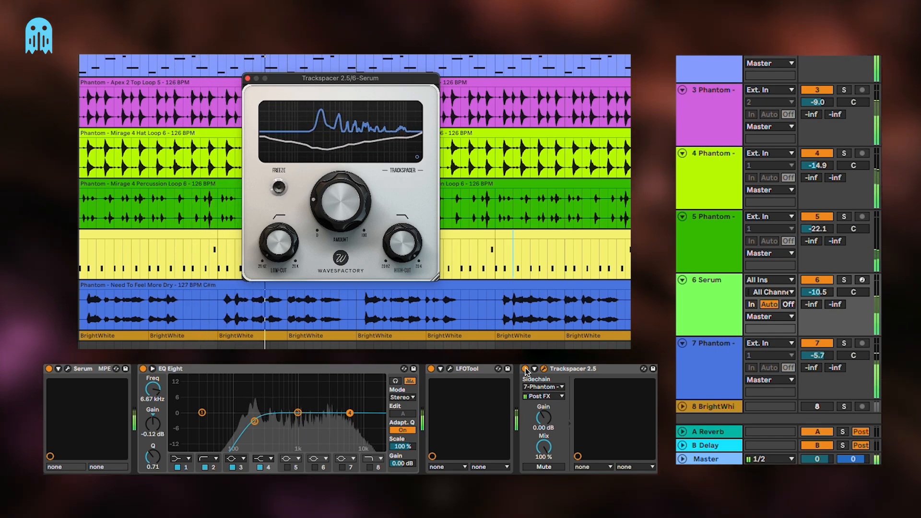
{"action": "left_click_drag", "start_coordinate": [349, 194], "coordinate": [347, 200]}
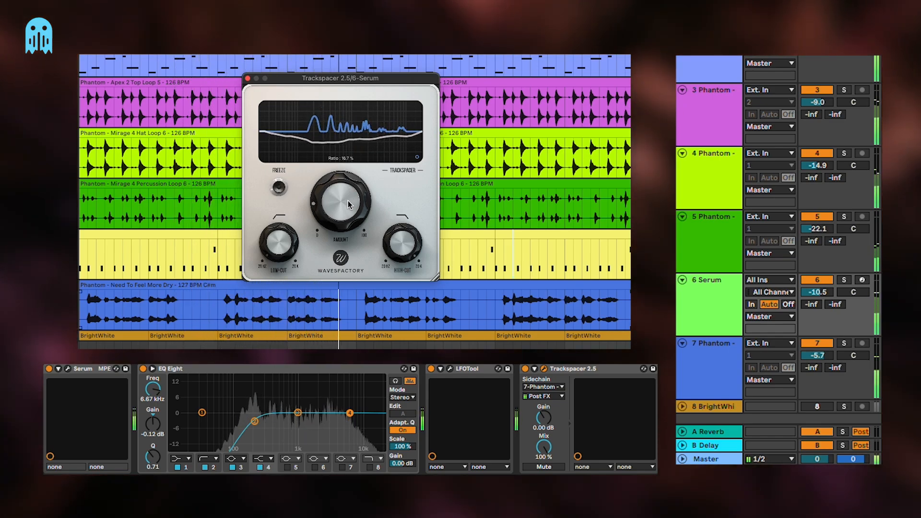
{"action": "left_click", "coordinate": [527, 369]}
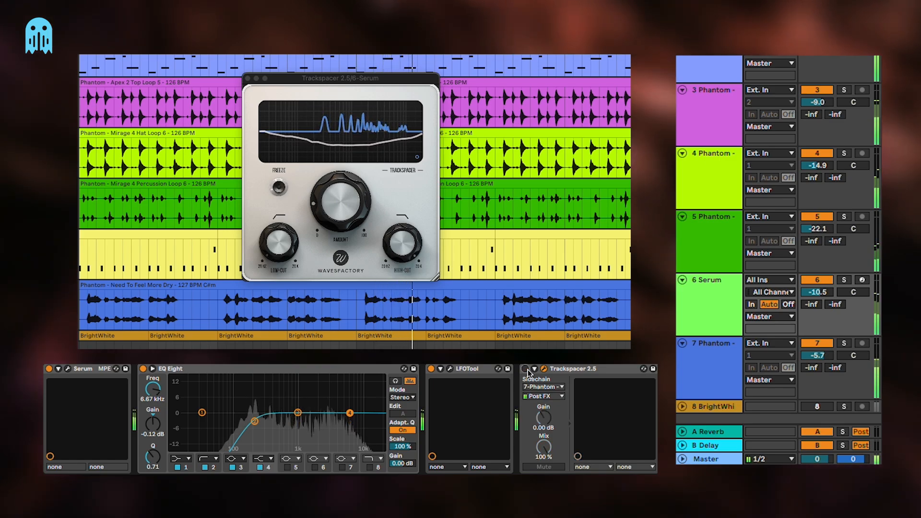
{"action": "left_click", "coordinate": [526, 369]}
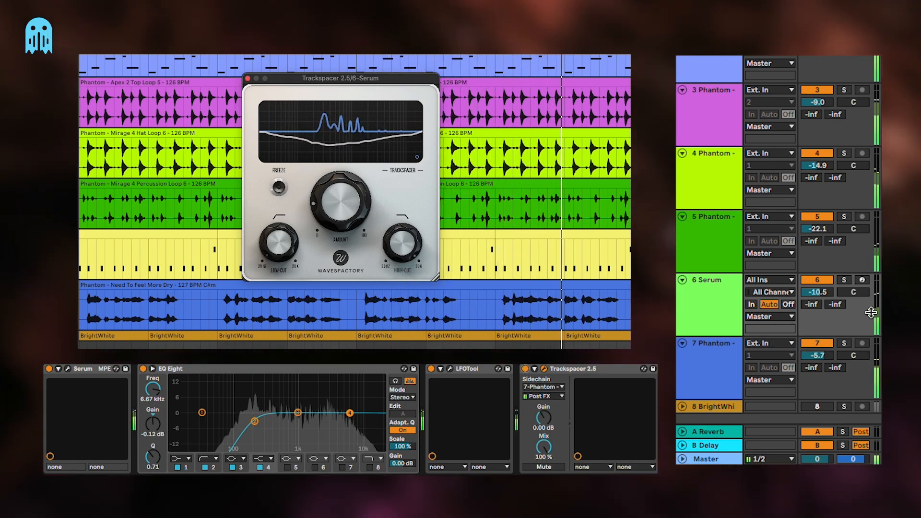
Lower the volume of Serum track 6 to -10.9 dB, then deactivate Trackspacer and close its window
{"action": "left_click_drag", "start_coordinate": [817, 292], "coordinate": [817, 294]}
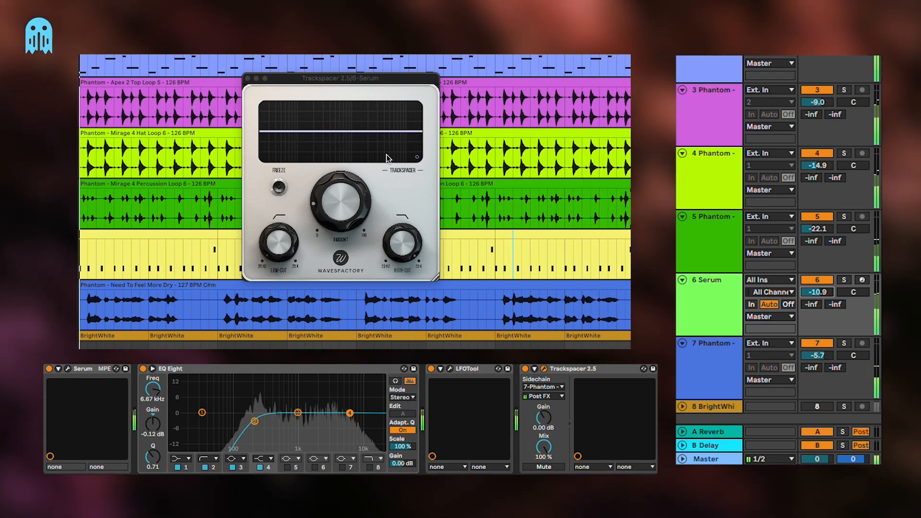
{"action": "left_click_drag", "start_coordinate": [366, 79], "coordinate": [371, 83]}
{"action": "left_click", "coordinate": [526, 369]}
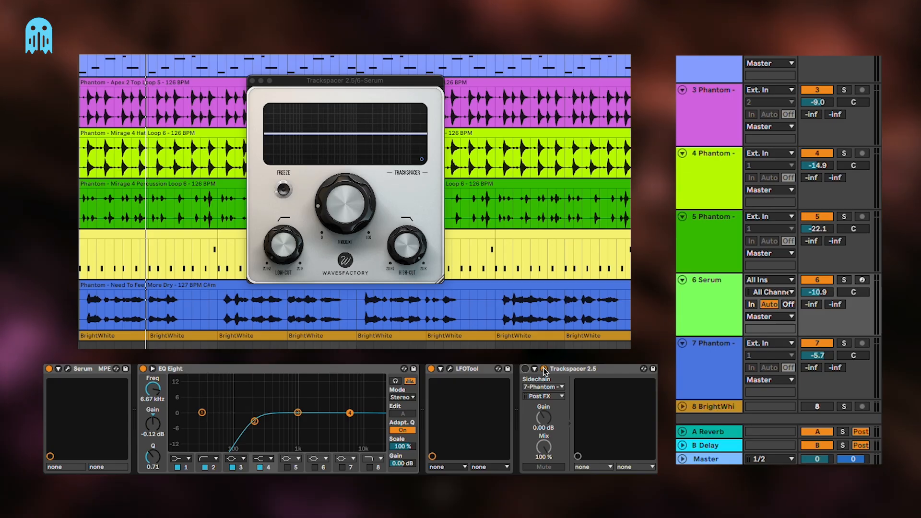
{"action": "left_click", "coordinate": [544, 370]}
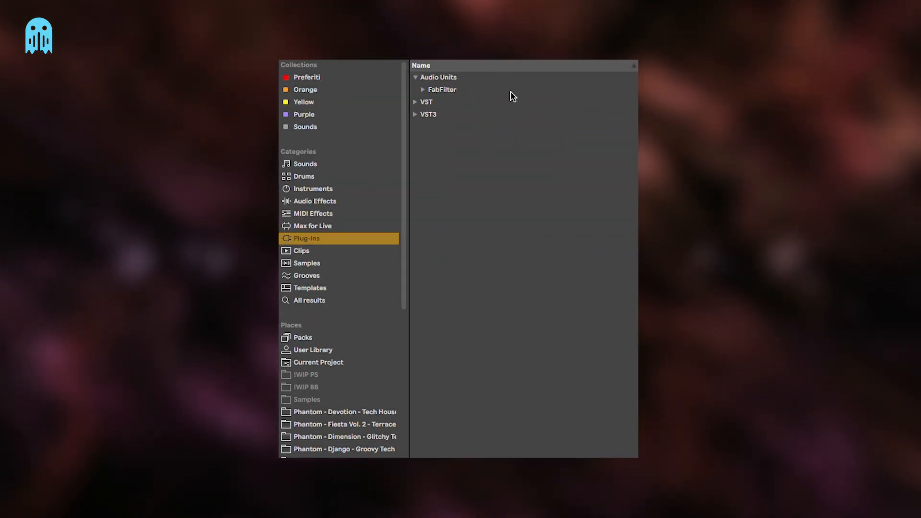
Add the FabFilter Pro-MB Audio Unit to the Serum track 6
{"action": "left_click", "coordinate": [456, 99]}
{"action": "left_click", "coordinate": [457, 91]}
{"action": "key", "text": "Right"}
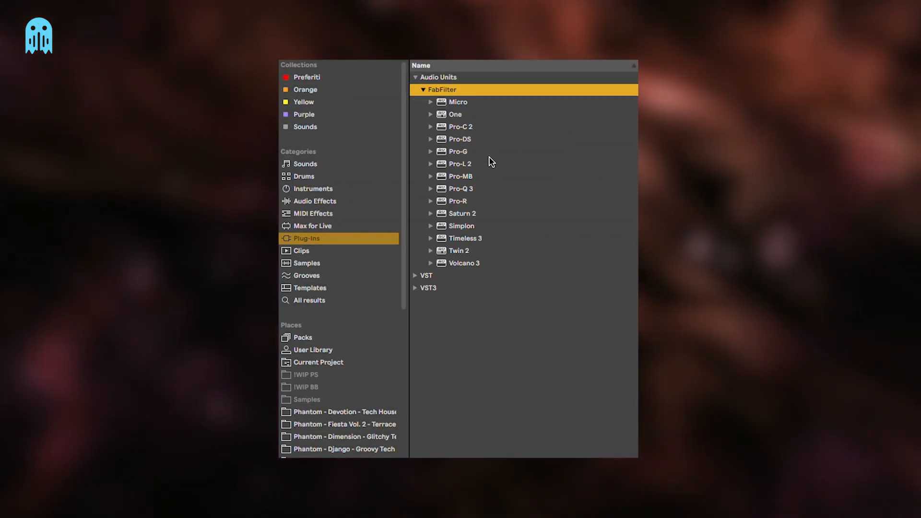
{"action": "double_click", "coordinate": [462, 176]}
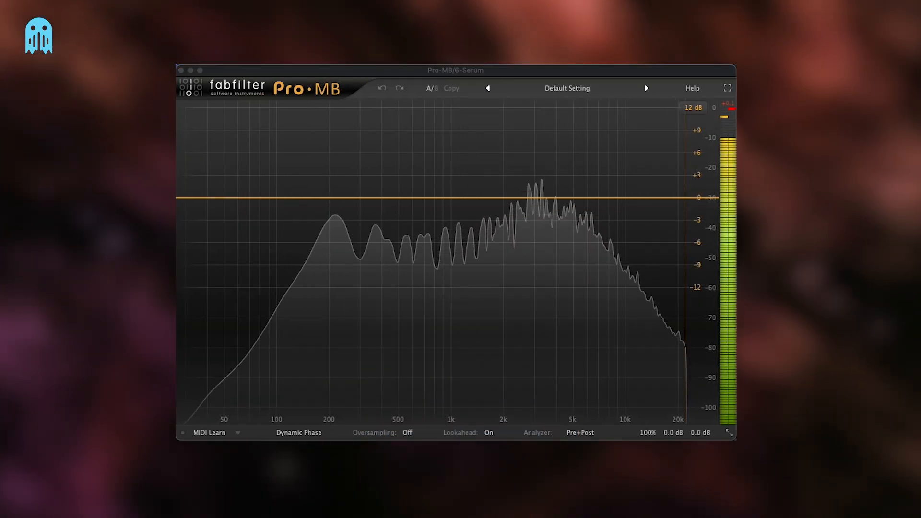
Create a Pro-MB compression band from about 800 Hz to 8 kHz, centred at about 2433 Hz
{"action": "left_click", "coordinate": [506, 163]}
{"action": "left_click_drag", "start_coordinate": [555, 165], "coordinate": [604, 179]}
{"action": "left_click_drag", "start_coordinate": [452, 150], "coordinate": [436, 151]}
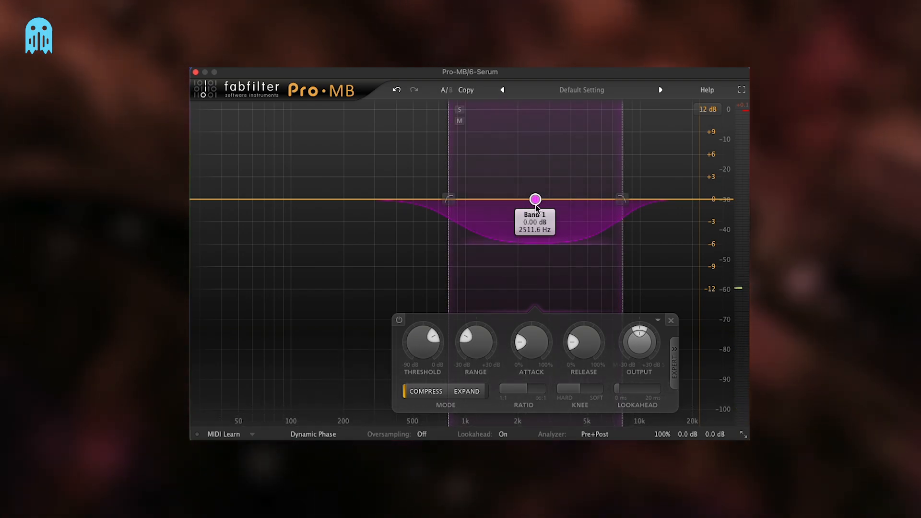
{"action": "left_click_drag", "start_coordinate": [451, 165], "coordinate": [447, 156]}
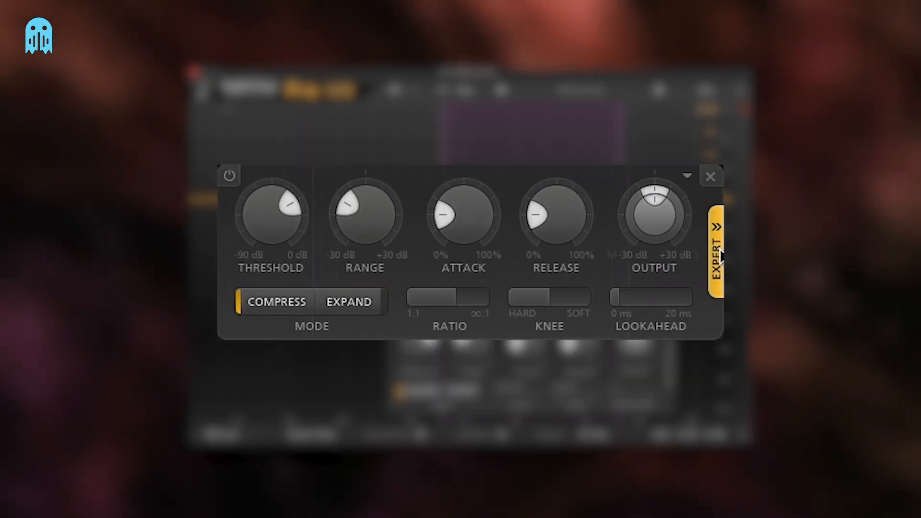
Set the band's side chain to Band and Ext, with track 7-Phantom - In My Bed Dry - 126 BPM F#m as sidechain input
{"action": "left_click", "coordinate": [720, 254]}
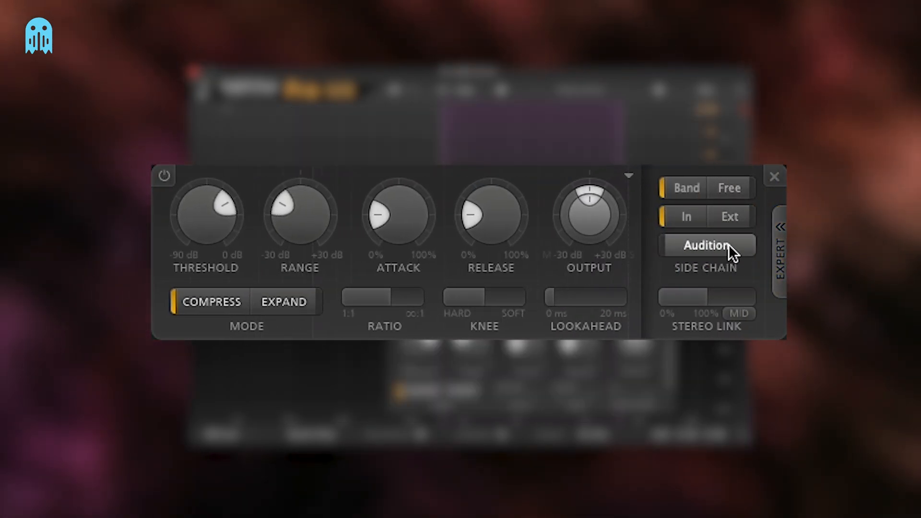
{"action": "left_click", "coordinate": [734, 212]}
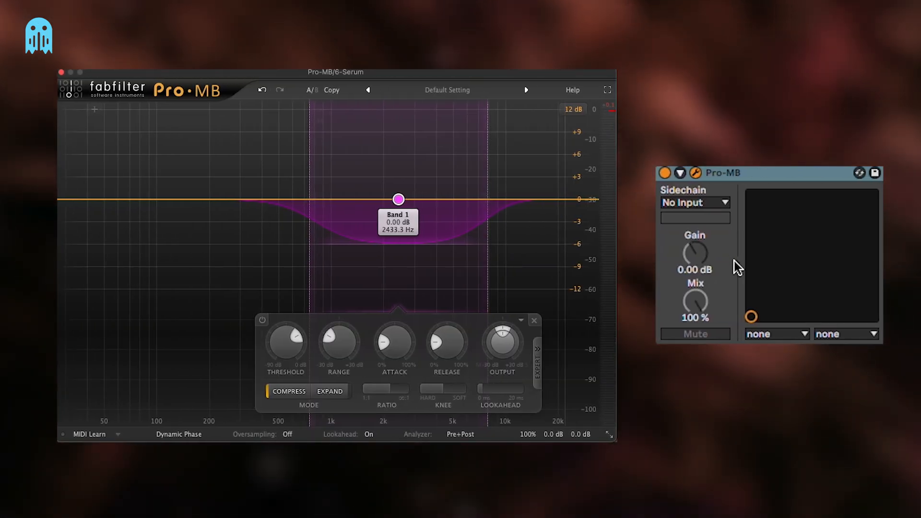
{"action": "left_click", "coordinate": [695, 202]}
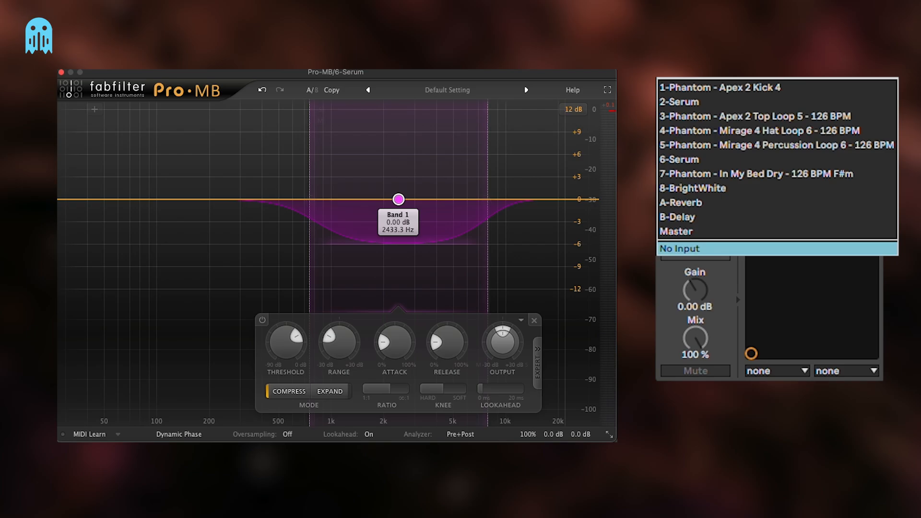
{"action": "left_click", "coordinate": [752, 179]}
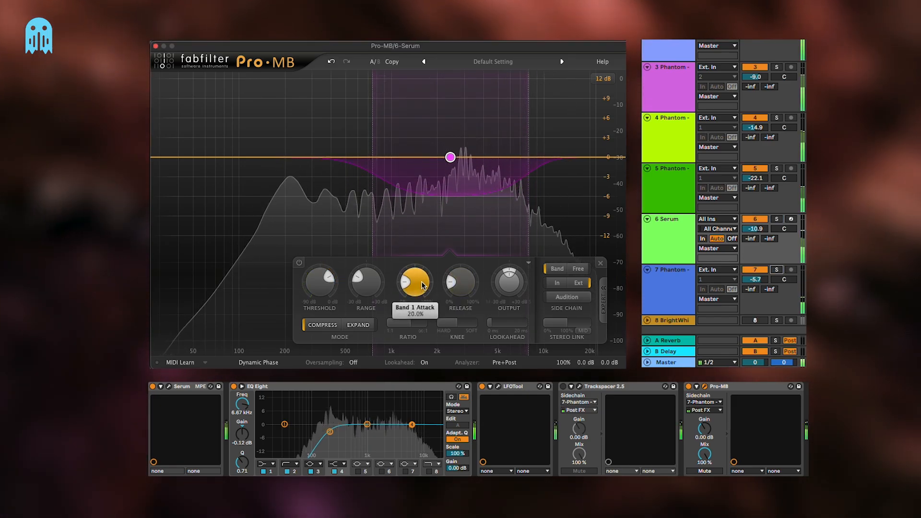
Widen the Pro-MB band upward to a centre of about 2607 Hz and fine-tune its handle during playback
{"action": "left_click_drag", "start_coordinate": [528, 144], "coordinate": [537, 137]}
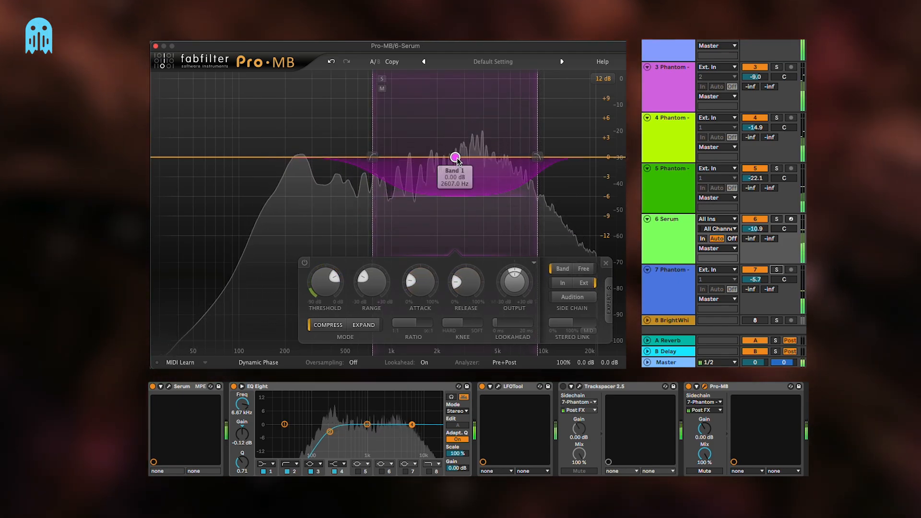
{"action": "left_click_drag", "start_coordinate": [457, 160], "coordinate": [462, 157]}
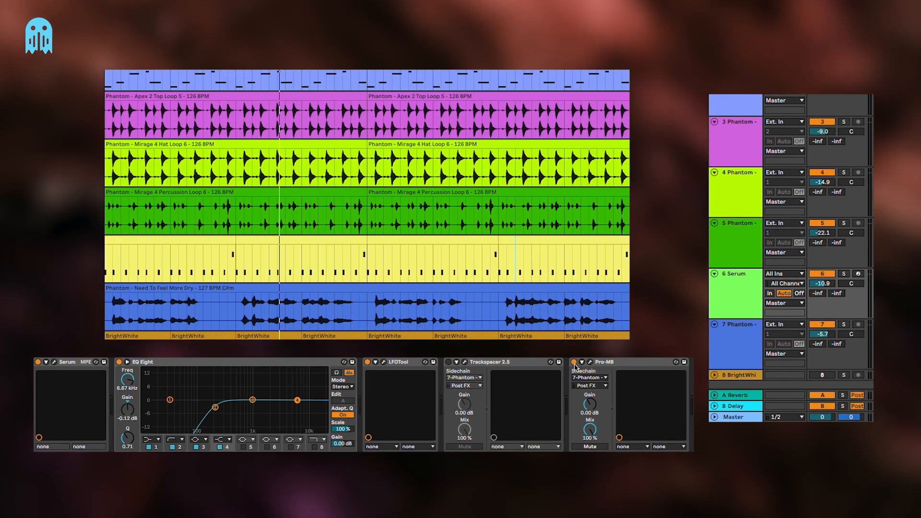
Turn Trackspacer back on and remove Pro-MB from the Serum track 6
{"action": "left_click", "coordinate": [574, 362]}
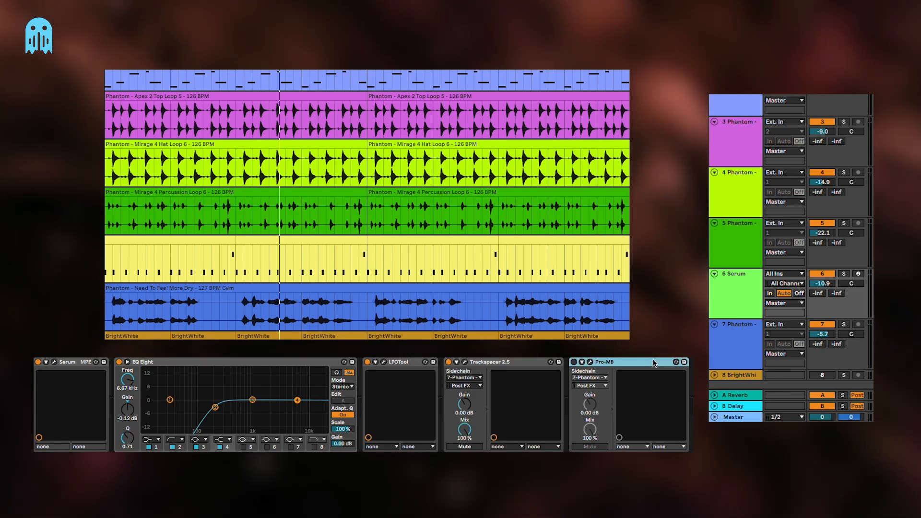
{"action": "key", "text": "Delete"}
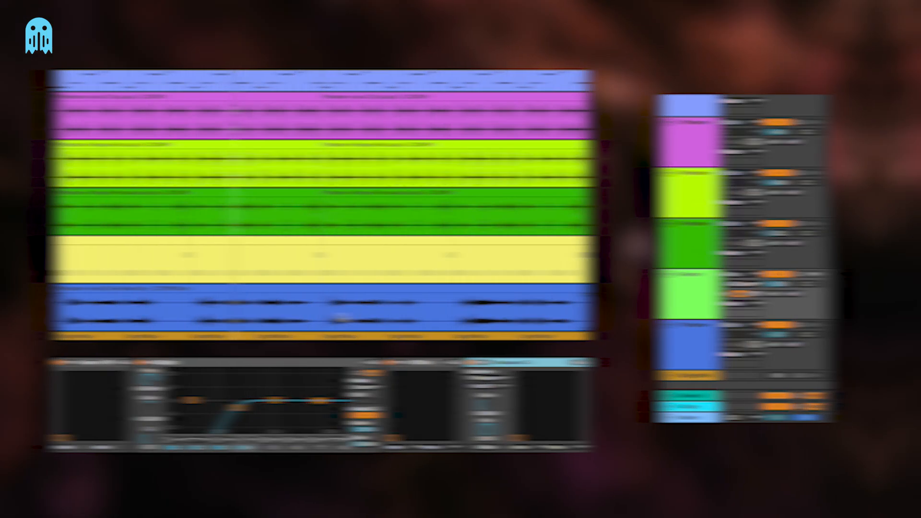
Open the notes of the first clip on Serum track 6 and play the track soloed
{"action": "left_click", "coordinate": [220, 242]}
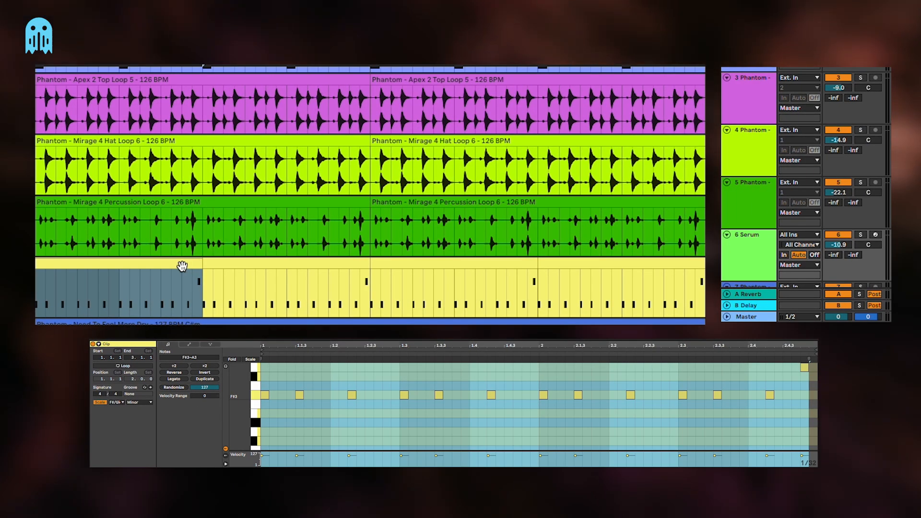
{"action": "left_click", "coordinate": [600, 416]}
{"action": "scroll", "coordinate": [324, 287], "scroll_direction": "down", "scroll_amount": 2}
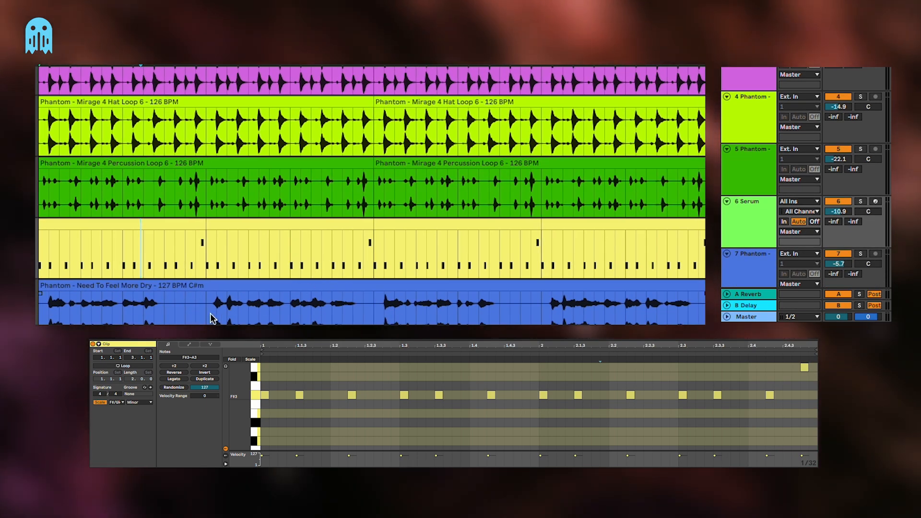
{"action": "scroll", "coordinate": [195, 301], "scroll_direction": "up", "scroll_amount": 2}
{"action": "scroll", "coordinate": [195, 278], "scroll_direction": "down", "scroll_amount": 4}
{"action": "left_click_drag", "start_coordinate": [188, 255], "coordinate": [207, 255]}
{"action": "left_click", "coordinate": [193, 168]}
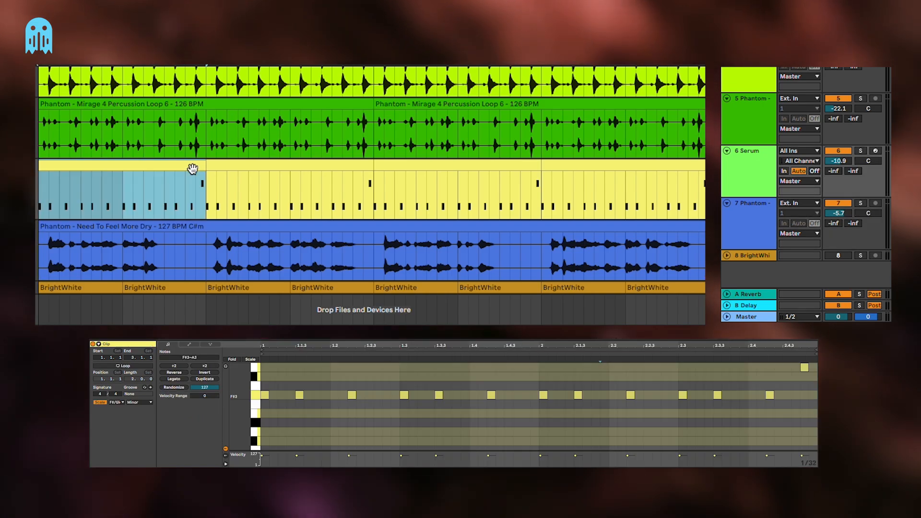
{"action": "key", "text": "s"}
{"action": "key", "text": "space"}
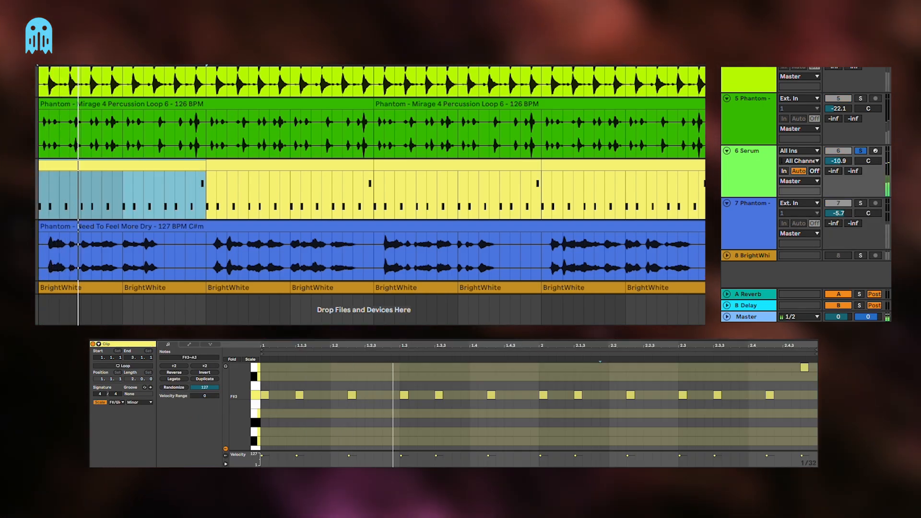
Try the last note of the clip at F#3 during playback and return it to A3
{"action": "left_click", "coordinate": [790, 416]}
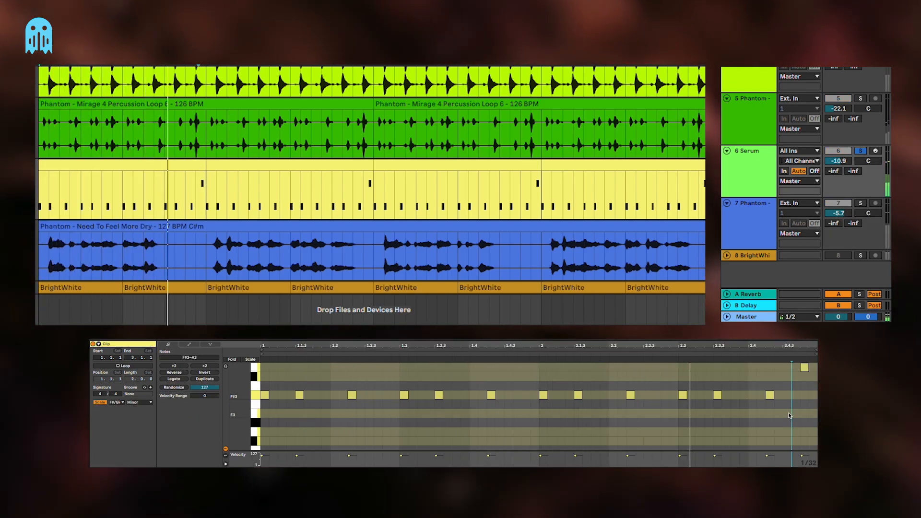
{"action": "left_click_drag", "start_coordinate": [806, 374], "coordinate": [806, 401]}
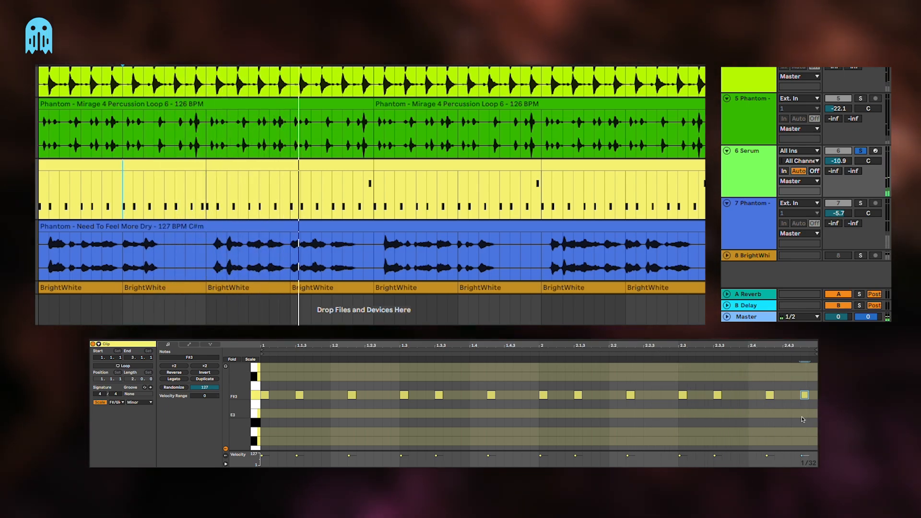
{"action": "left_click_drag", "start_coordinate": [803, 415], "coordinate": [805, 391]}
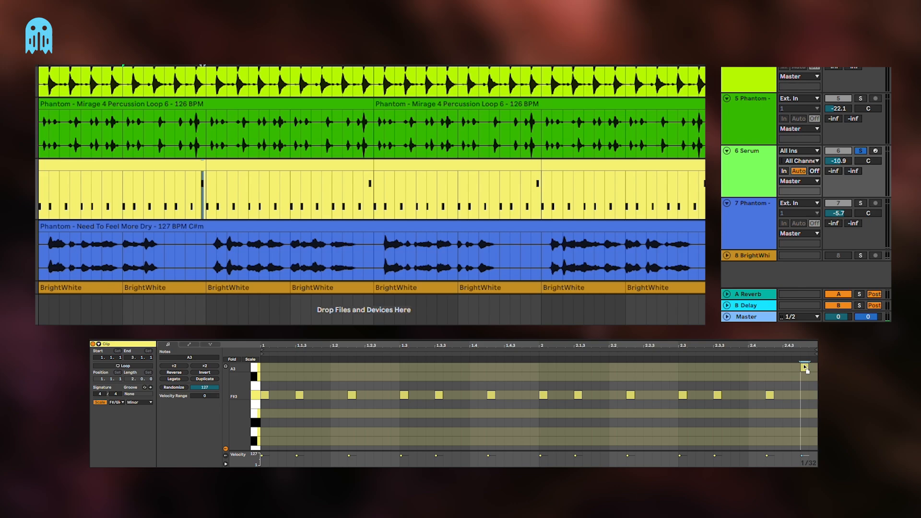
{"action": "left_click", "coordinate": [803, 394]}
{"action": "scroll", "coordinate": [803, 394], "scroll_direction": "up", "scroll_amount": 2}
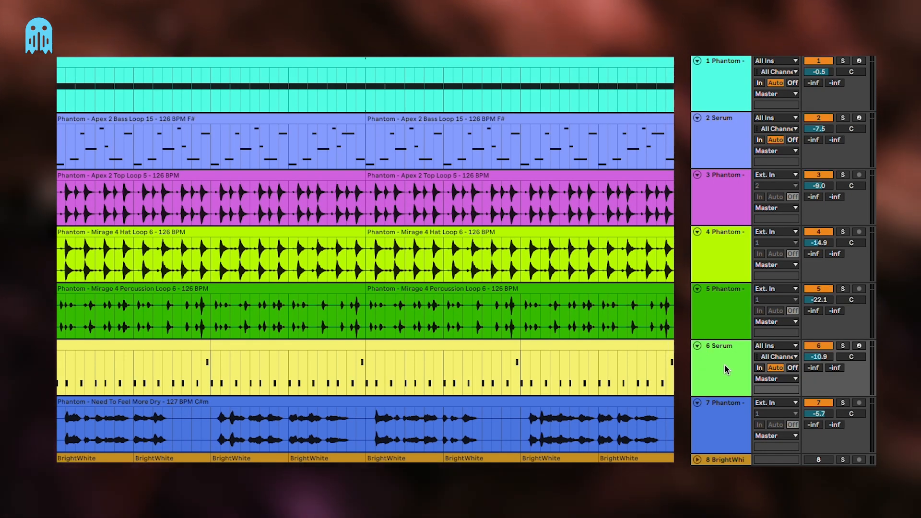
Duplicate Serum bass track 2 and load the LEAD - Dimensional preset from Phantom - Mirage Vol. 4 - Tech House Pack into the copy
{"action": "left_click", "coordinate": [712, 152]}
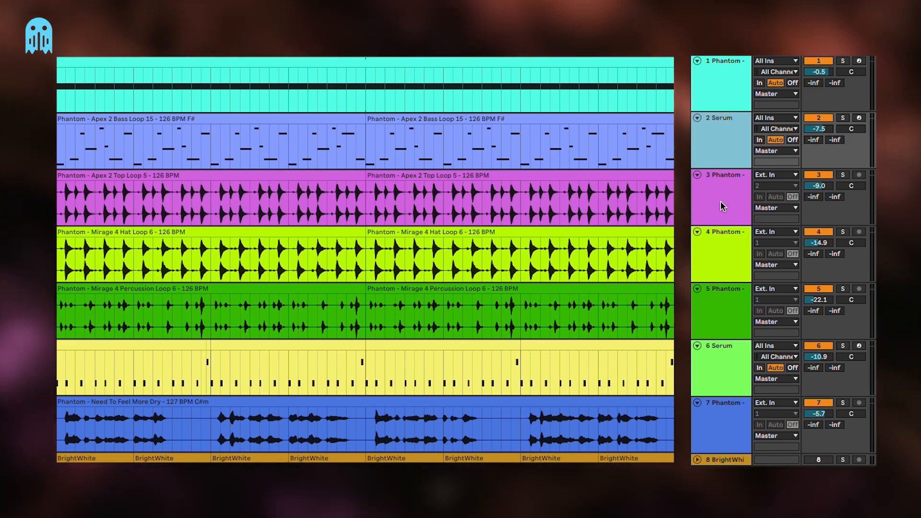
{"action": "key", "text": "ctrl+d"}
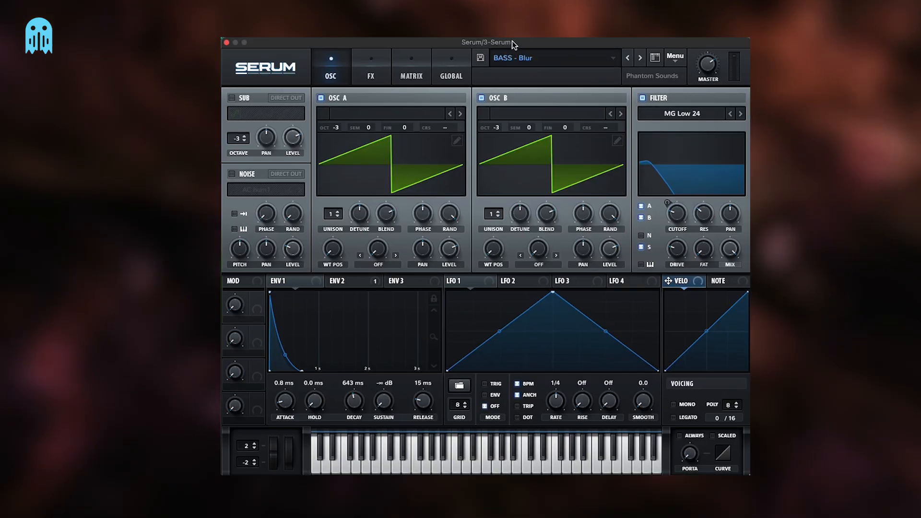
{"action": "left_click", "coordinate": [518, 58]}
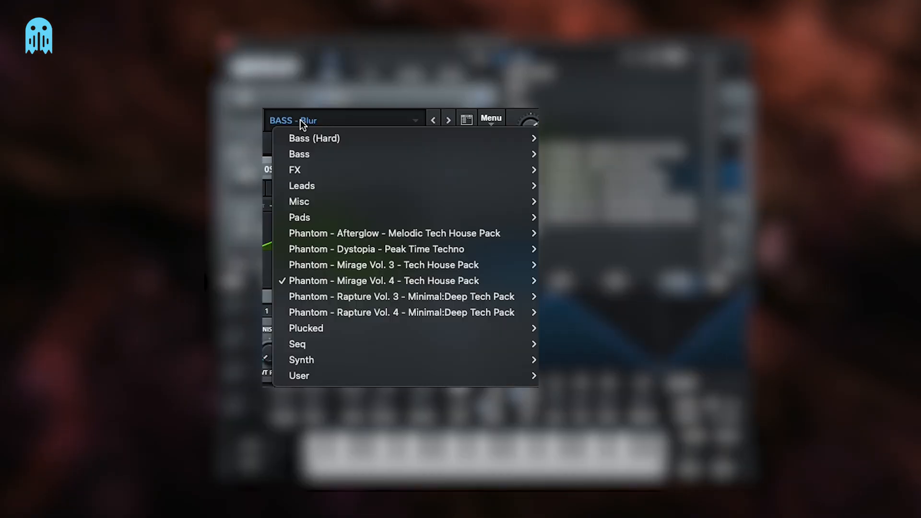
{"action": "mouse_move", "coordinate": [532, 189]}
{"action": "scroll", "coordinate": [615, 219], "scroll_direction": "down", "scroll_amount": 10}
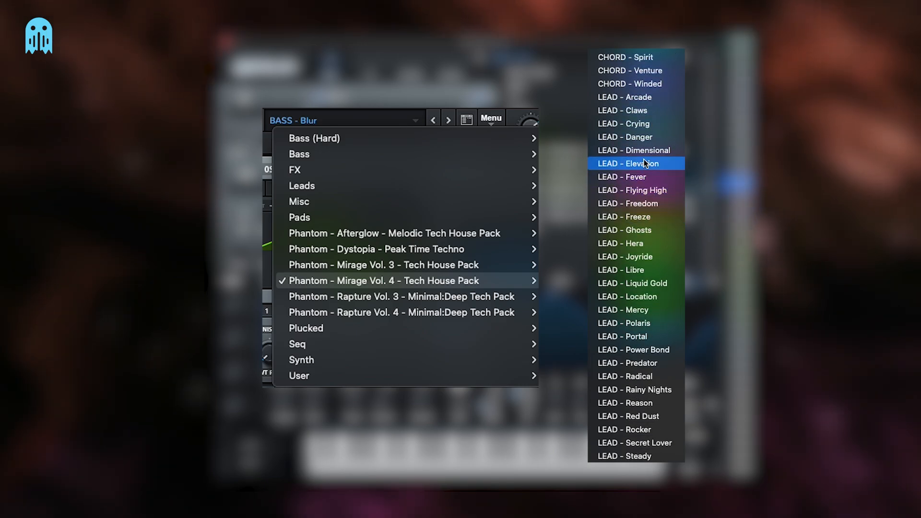
{"action": "left_click", "coordinate": [638, 125]}
{"action": "left_click", "coordinate": [640, 58]}
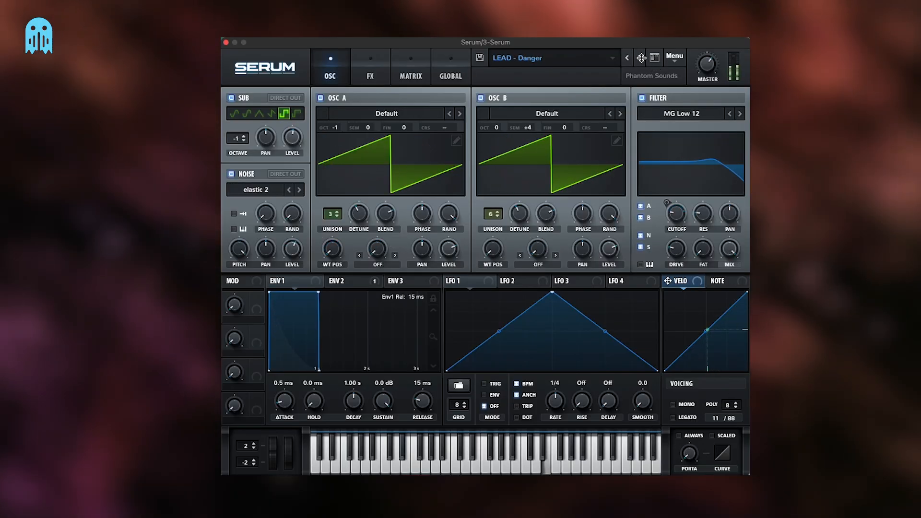
{"action": "left_click", "coordinate": [640, 57]}
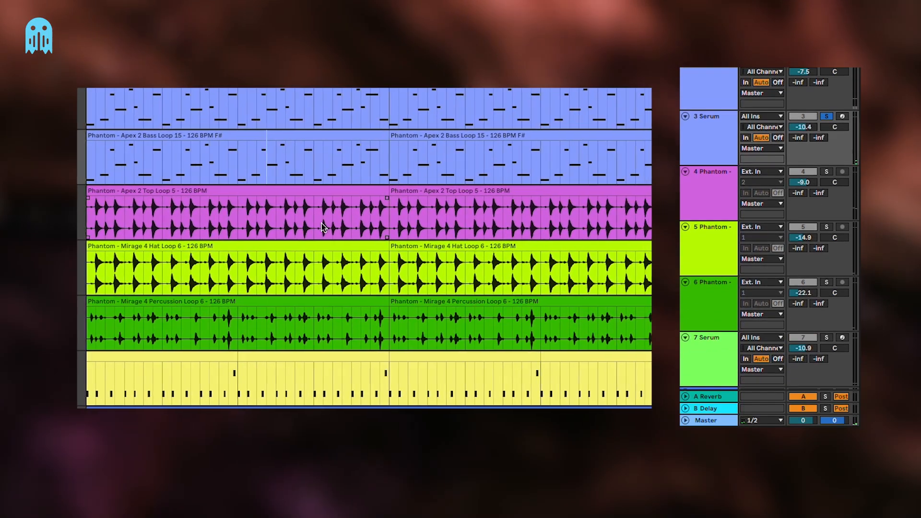
Trim the first clip on Serum track 3 to a short fragment at the end of its second bar
{"action": "scroll", "coordinate": [312, 224], "scroll_direction": "down", "scroll_amount": 2}
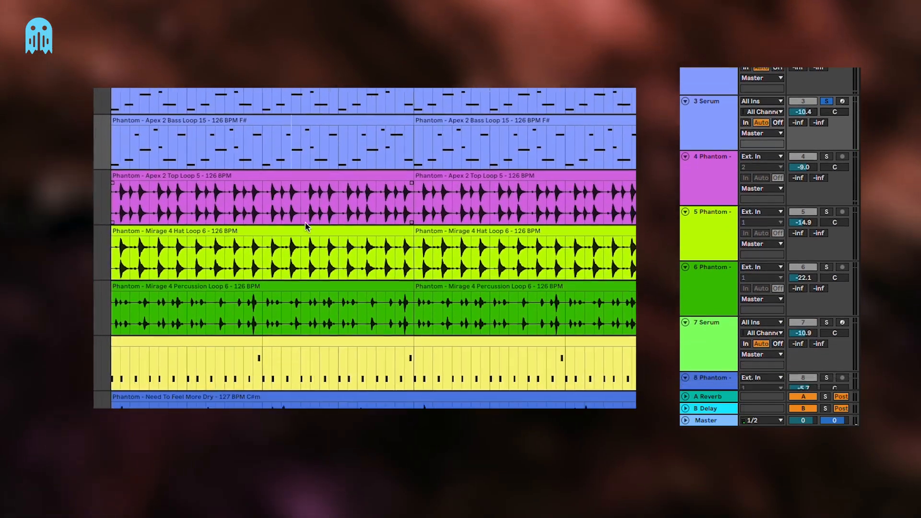
{"action": "scroll", "coordinate": [288, 216], "scroll_direction": "up", "scroll_amount": 2}
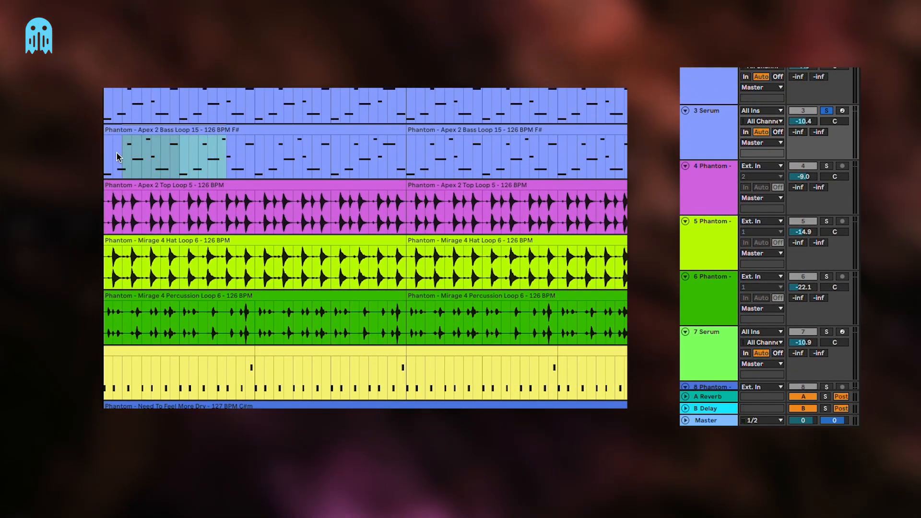
{"action": "key", "text": "Delete"}
{"action": "left_click_drag", "start_coordinate": [256, 155], "coordinate": [393, 161]}
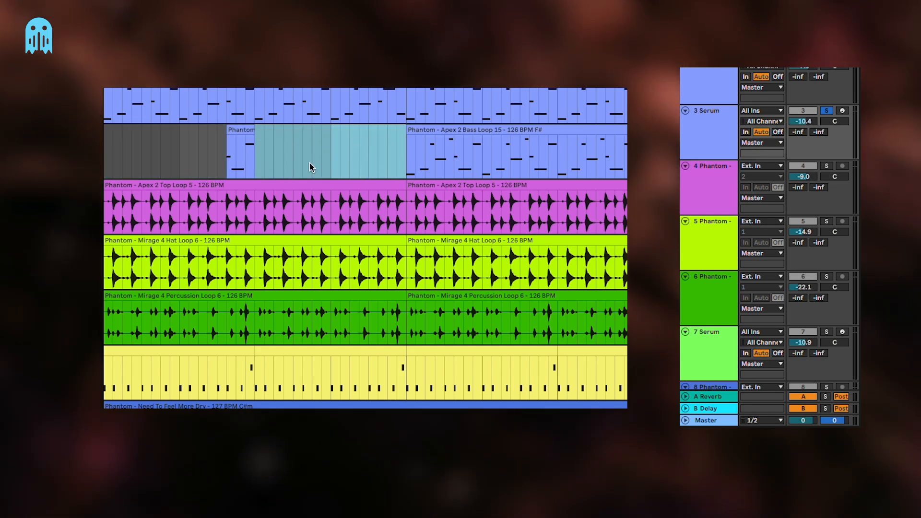
{"action": "key", "text": "Delete"}
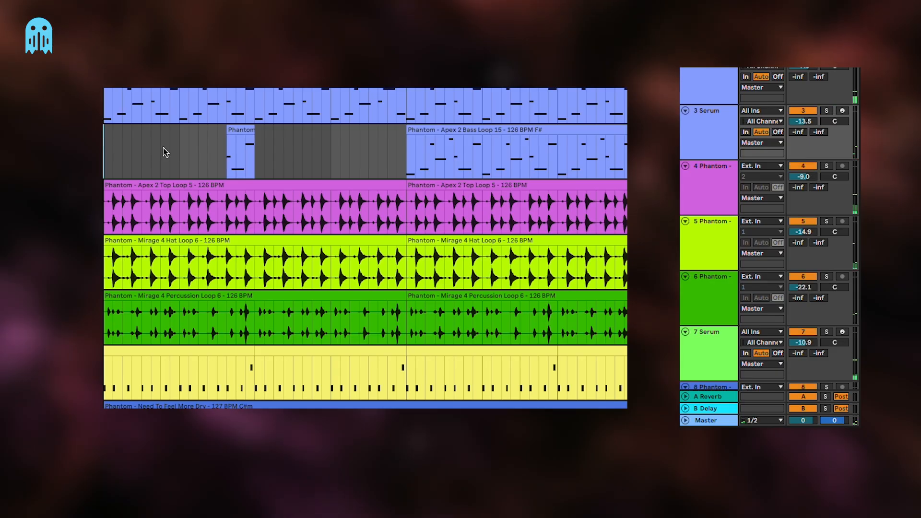
Delete the remaining full clip on track 3 and repeat the two-bar section containing the short fragment along the track
{"action": "scroll", "coordinate": [163, 148], "scroll_direction": "down", "scroll_amount": 2}
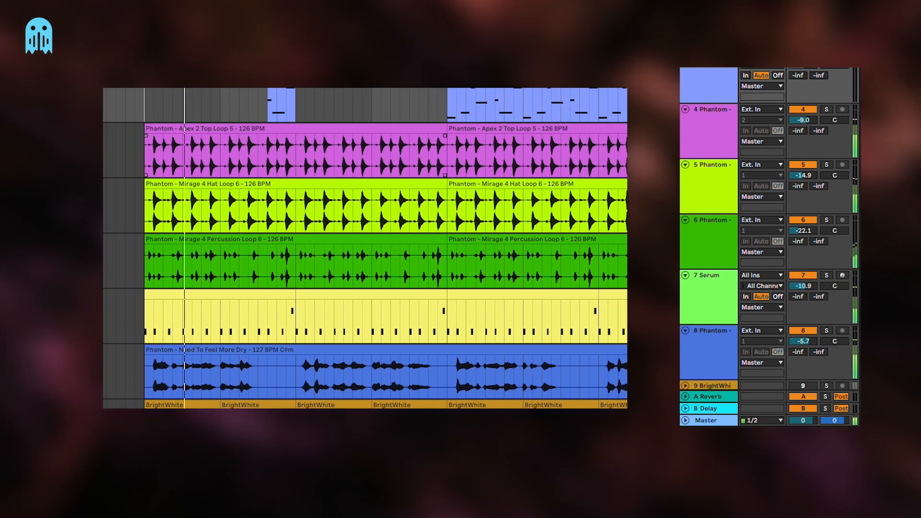
{"action": "scroll", "coordinate": [293, 168], "scroll_direction": "down", "scroll_amount": 1}
{"action": "scroll", "coordinate": [293, 169], "scroll_direction": "up", "scroll_amount": 2}
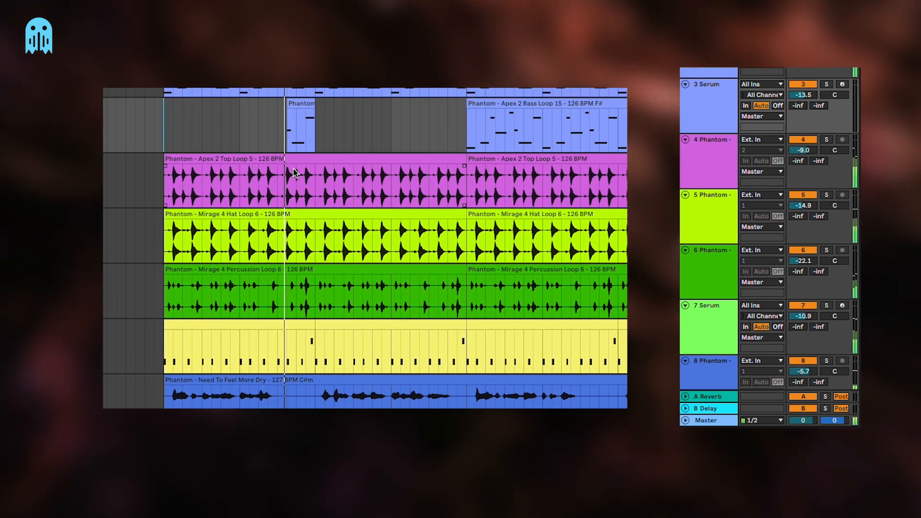
{"action": "scroll", "coordinate": [295, 173], "scroll_direction": "up", "scroll_amount": 1}
{"action": "scroll", "coordinate": [278, 165], "scroll_direction": "right", "scroll_amount": 2}
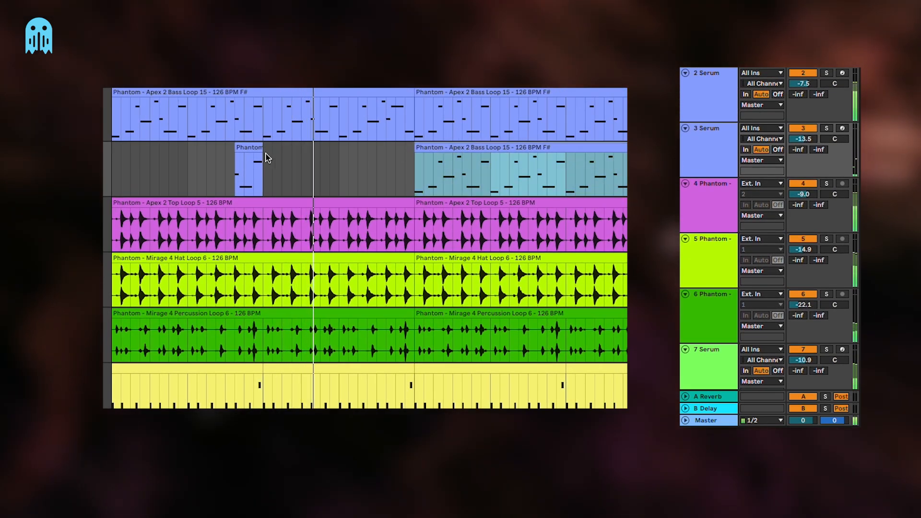
{"action": "left_click_drag", "start_coordinate": [248, 149], "coordinate": [114, 168]}
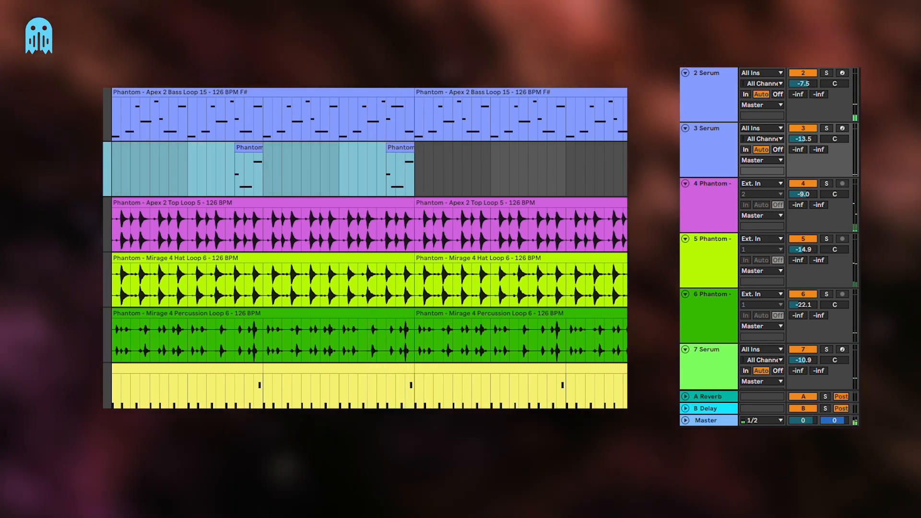
{"action": "key", "text": "ctrl+d"}
Play the arrangement and set the volume of Serum track 3 to -13.2 dB
{"action": "scroll", "coordinate": [168, 139], "scroll_direction": "down", "scroll_amount": 1}
{"action": "left_click", "coordinate": [119, 126]}
{"action": "key", "text": "space"}
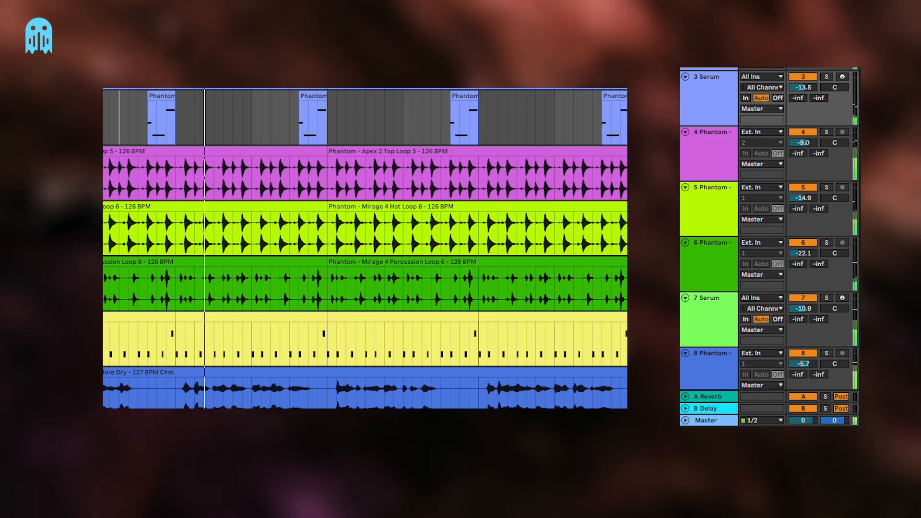
{"action": "left_click", "coordinate": [517, 121]}
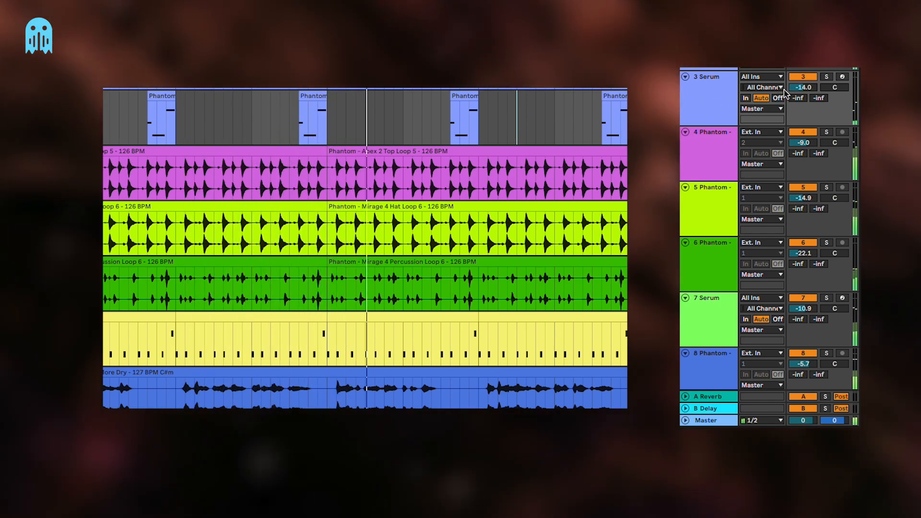
{"action": "left_click", "coordinate": [509, 132]}
{"action": "scroll", "coordinate": [507, 132], "scroll_direction": "up", "scroll_amount": 3}
{"action": "scroll", "coordinate": [508, 132], "scroll_direction": "right", "scroll_amount": 3}
{"action": "scroll", "coordinate": [508, 132], "scroll_direction": "down", "scroll_amount": 1}
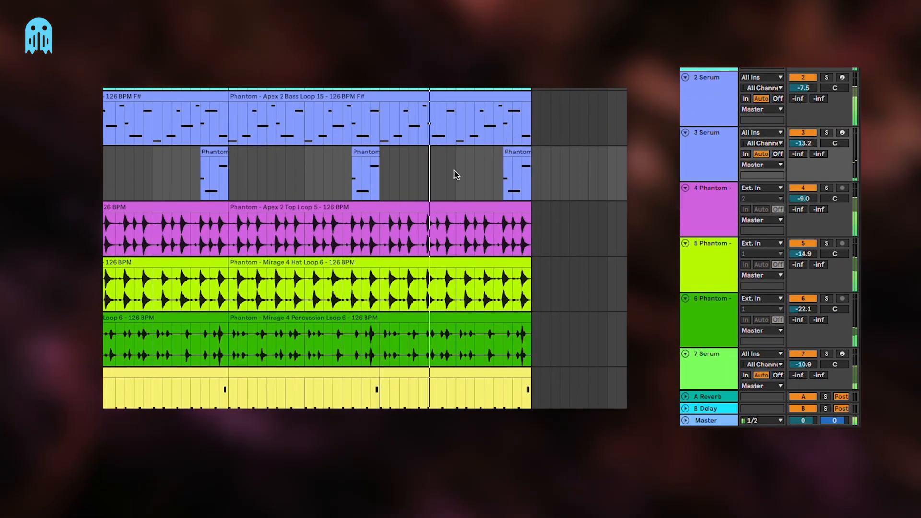
{"action": "scroll", "coordinate": [456, 172], "scroll_direction": "down", "scroll_amount": 2}
{"action": "scroll", "coordinate": [456, 173], "scroll_direction": "left", "scroll_amount": 2}
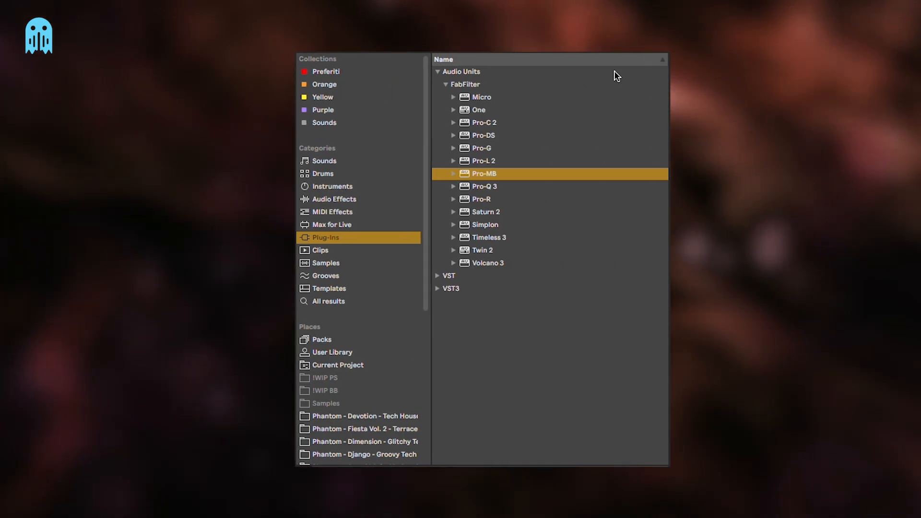
Add an Auto Filter to Serum track 3 and set its low-pass frequency to 19.9 kHz
{"action": "left_click", "coordinate": [336, 199]}
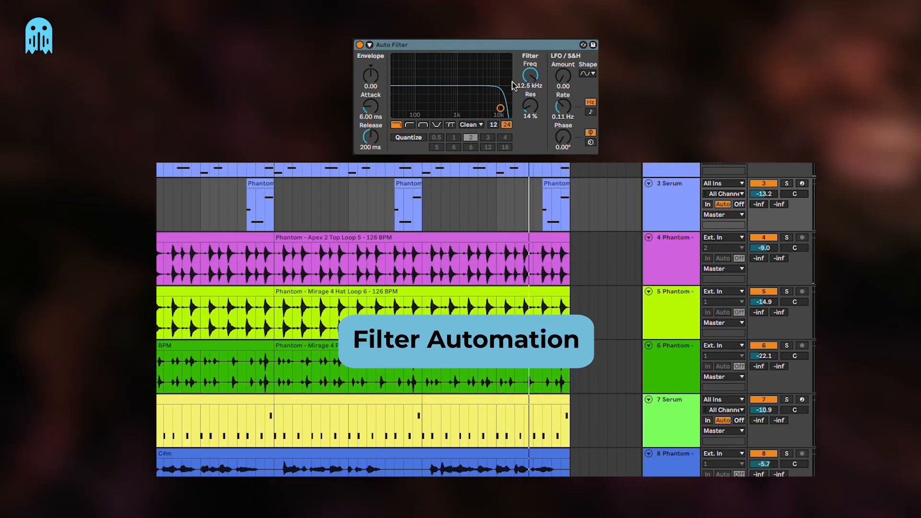
{"action": "left_click_drag", "start_coordinate": [531, 79], "coordinate": [531, 67]}
Automate the Auto Filter frequency on track 3 in a curve from 94.2 Hz up to 19.9 kHz across the first fragment
{"action": "key", "text": "a"}
{"action": "scroll", "coordinate": [203, 267], "scroll_direction": "left", "scroll_amount": 4}
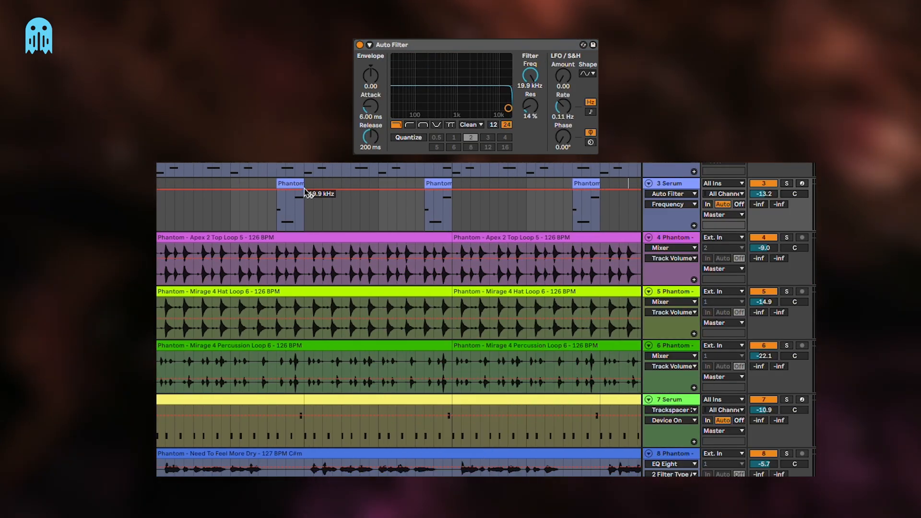
{"action": "left_click", "coordinate": [304, 189]}
{"action": "mouse_move", "coordinate": [277, 189]}
{"action": "left_mouse_down"}
{"action": "mouse_move", "coordinate": [277, 230]}
{"action": "mouse_move", "coordinate": [290, 206]}
{"action": "mouse_move", "coordinate": [277, 198]}
{"action": "left_mouse_up"}
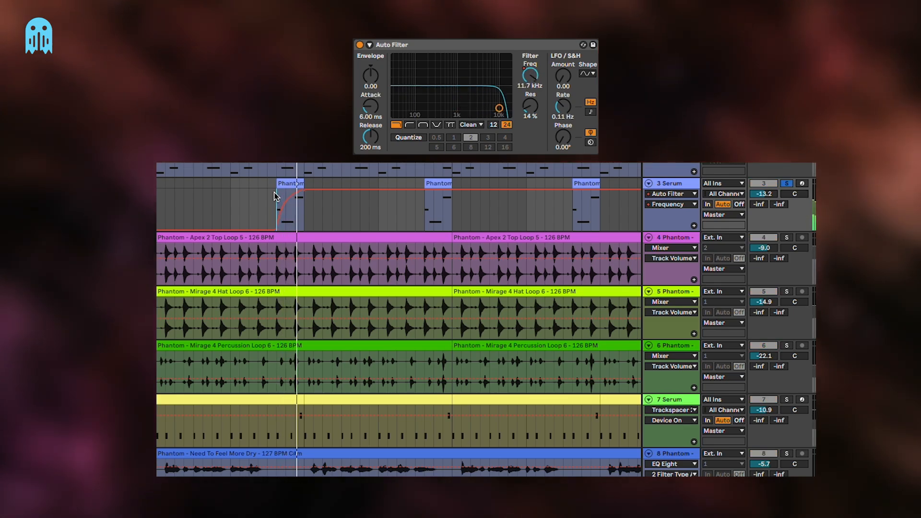
{"action": "left_click_drag", "start_coordinate": [277, 231], "coordinate": [277, 222]}
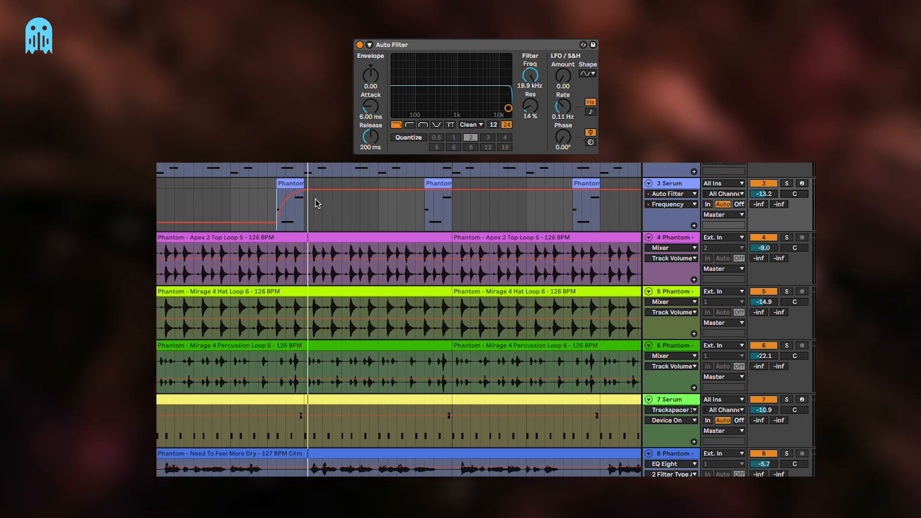
Duplicate the first two-bar section of track 3, including its filter automation, three times along the arrangement
{"action": "key", "text": "a"}
{"action": "left_click", "coordinate": [285, 183]}
{"action": "left_click", "coordinate": [159, 195], "text": "shift"}
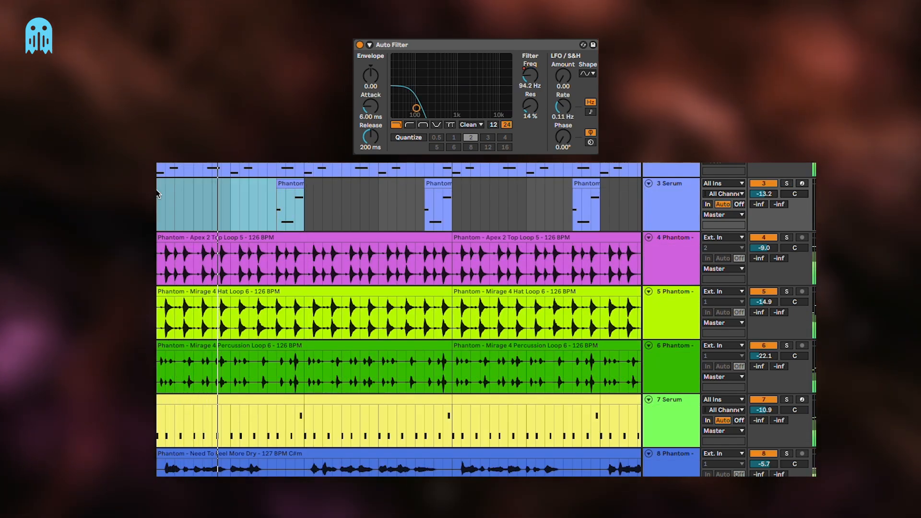
{"action": "key", "text": "super+d"}
{"action": "key", "text": "super+d"}
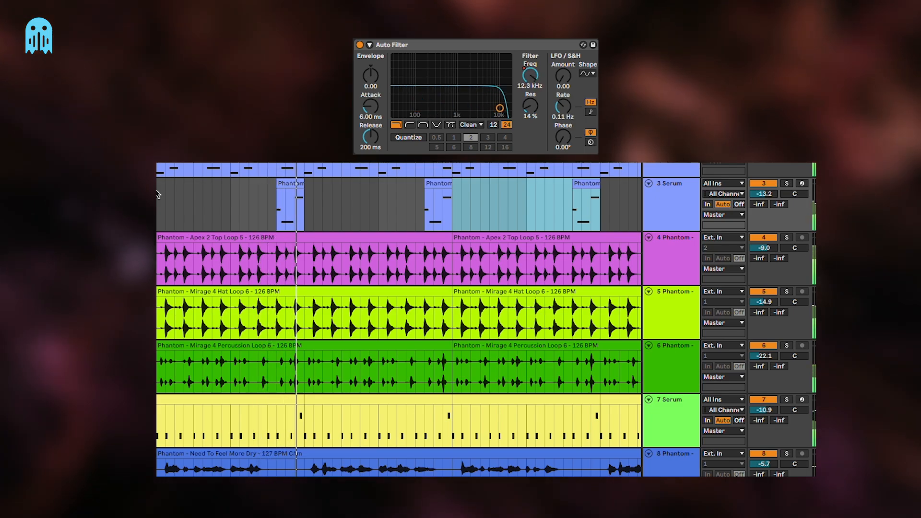
{"action": "key", "text": "super+d"}
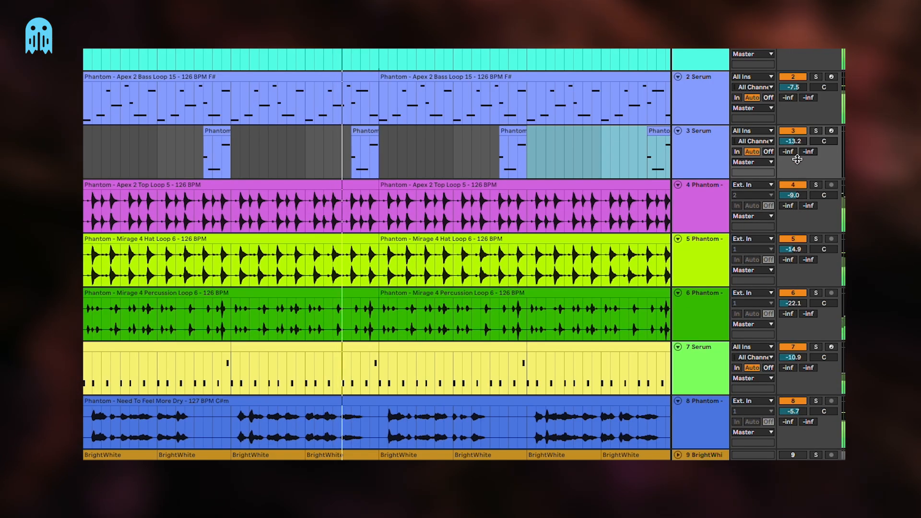
Set the volume of Serum track 3 to -12.3 dB while the arrangement plays
{"action": "left_click_drag", "start_coordinate": [795, 141], "coordinate": [795, 141]}
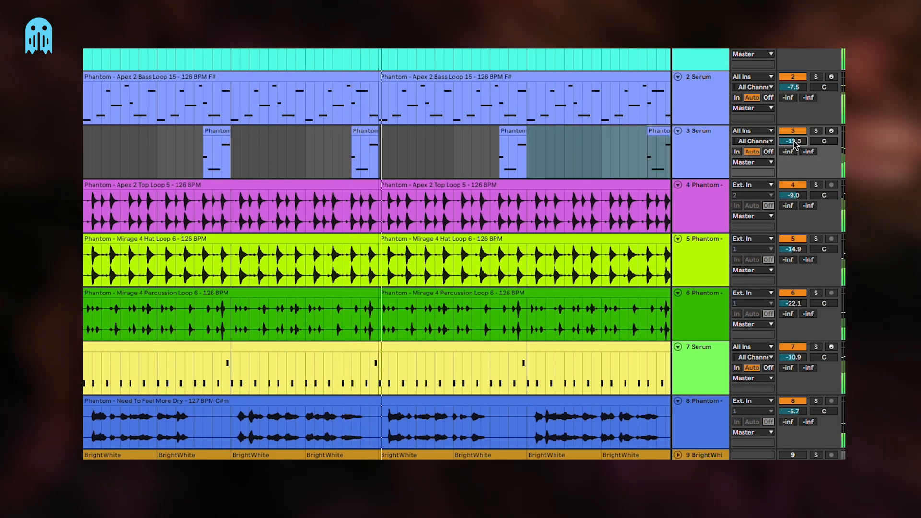
{"action": "left_click", "coordinate": [518, 148]}
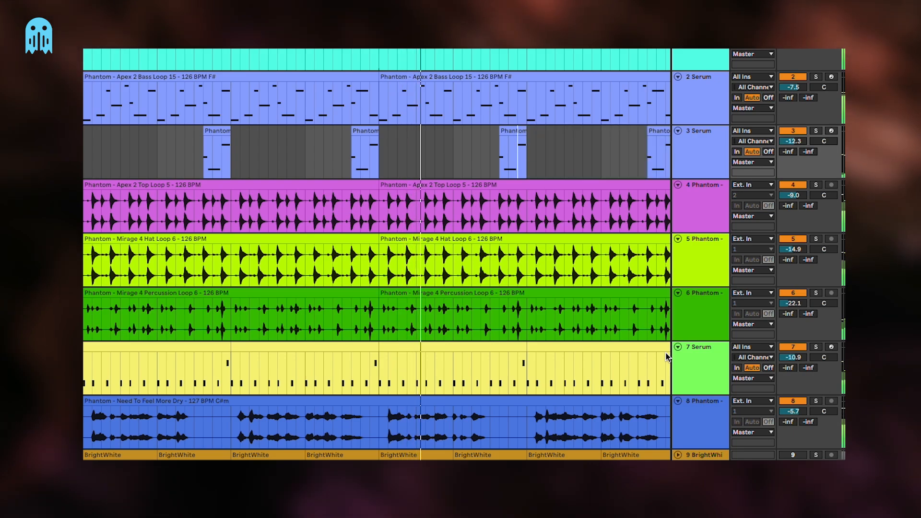
{"action": "left_click", "coordinate": [789, 347]}
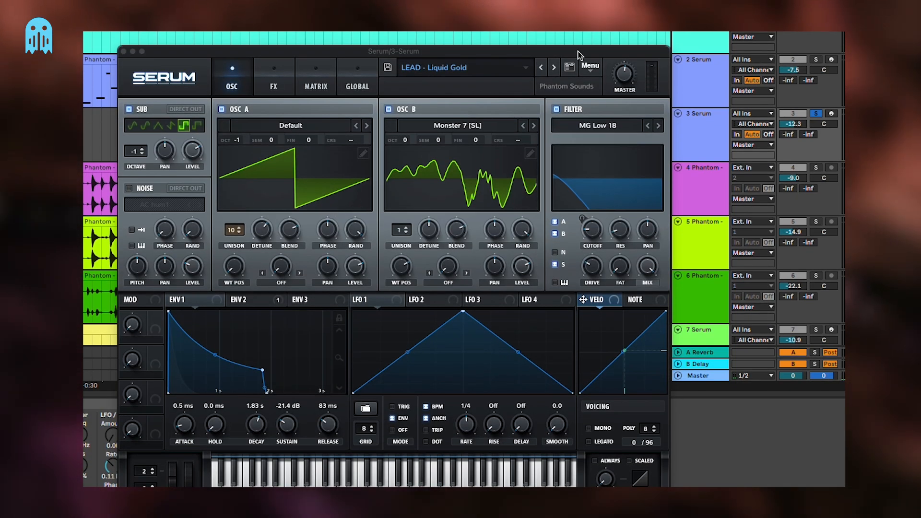
Audition the lead presets following LEAD - Liquid Gold in track 3's Serum, including LEAD - Location
{"action": "left_click_drag", "start_coordinate": [581, 56], "coordinate": [574, 186]}
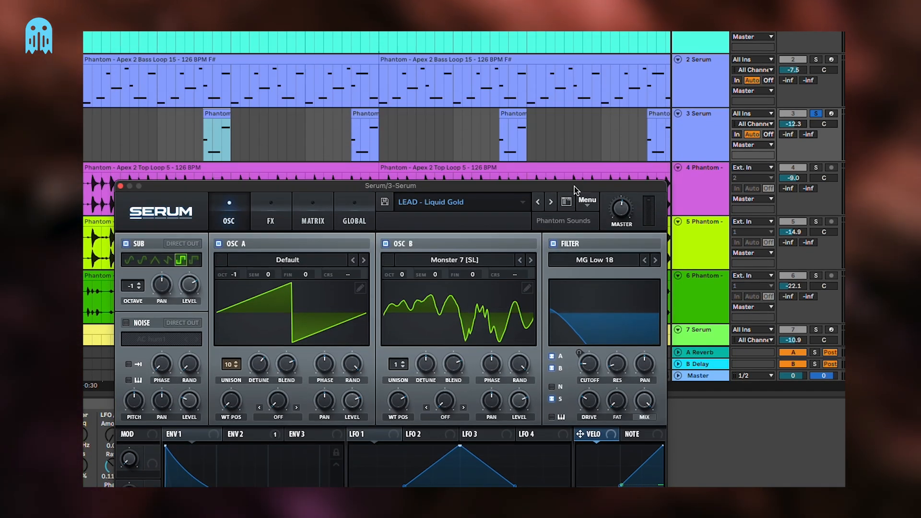
{"action": "left_click", "coordinate": [551, 203]}
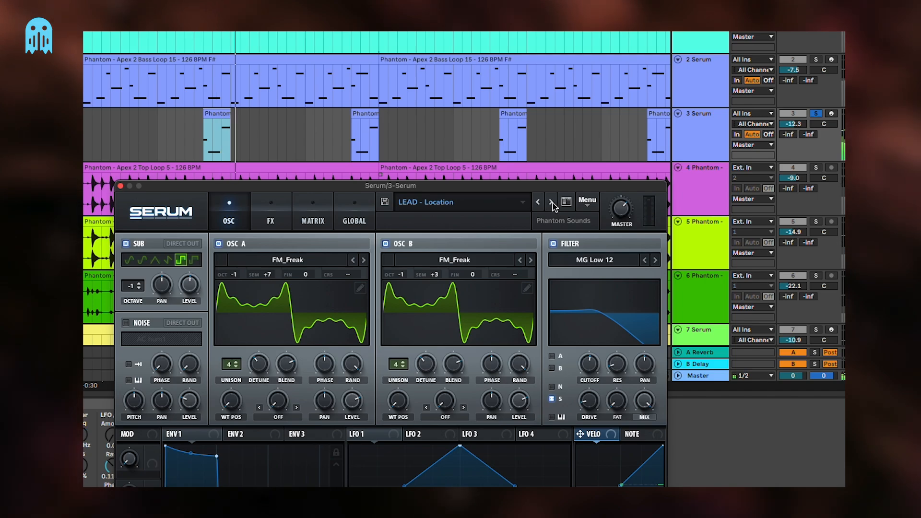
{"action": "left_click", "coordinate": [551, 203]}
Automate Serum's filter cutoff on track 2 with a rising ramp above the first lead fragment
{"action": "left_click", "coordinate": [191, 135]}
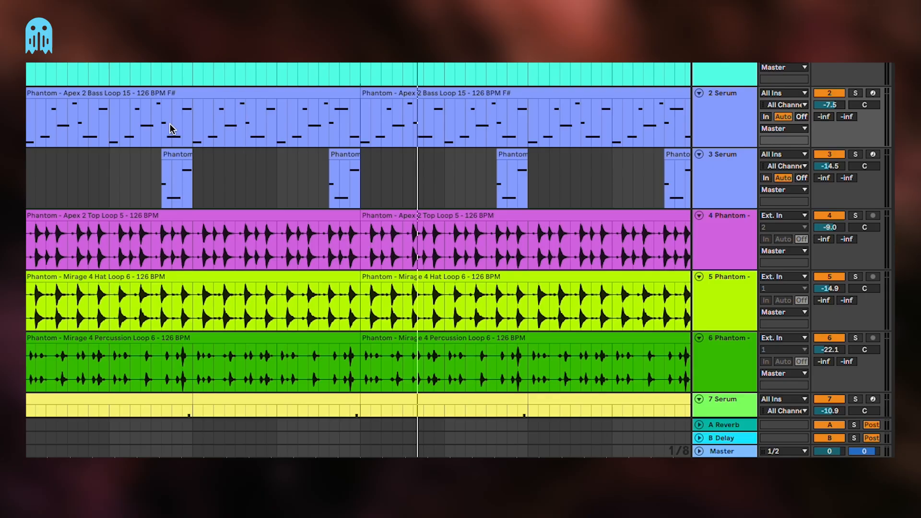
{"action": "key", "text": "a"}
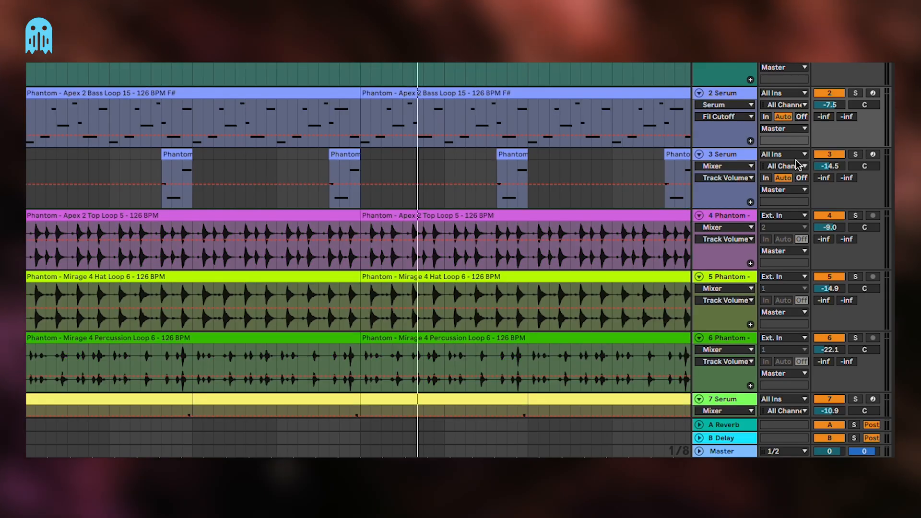
{"action": "left_click", "coordinate": [162, 135]}
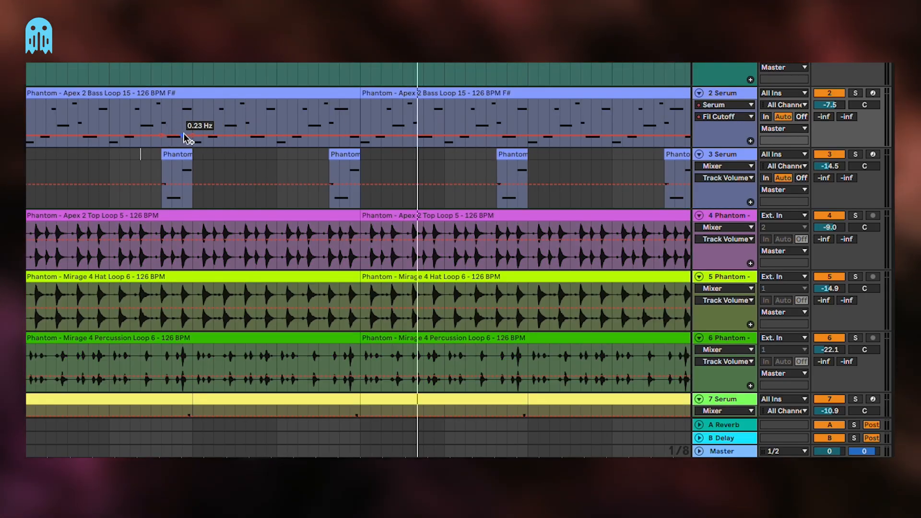
{"action": "left_click_drag", "start_coordinate": [192, 123], "coordinate": [192, 119]}
Listen to the bass cutoff ramp with track 2 soloed and in the full mix, bending the ramp into a curve
{"action": "left_click", "coordinate": [79, 94]}
{"action": "key", "text": "space"}
{"action": "key", "text": "s"}
{"action": "left_click", "coordinate": [199, 123]}
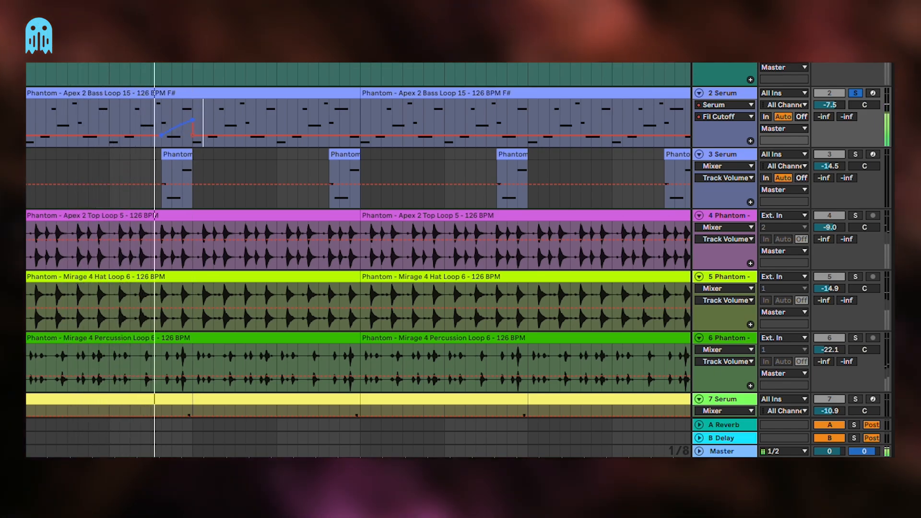
{"action": "key", "text": "space"}
{"action": "left_click", "coordinate": [159, 109]}
{"action": "key", "text": "s"}
{"action": "key", "text": "space"}
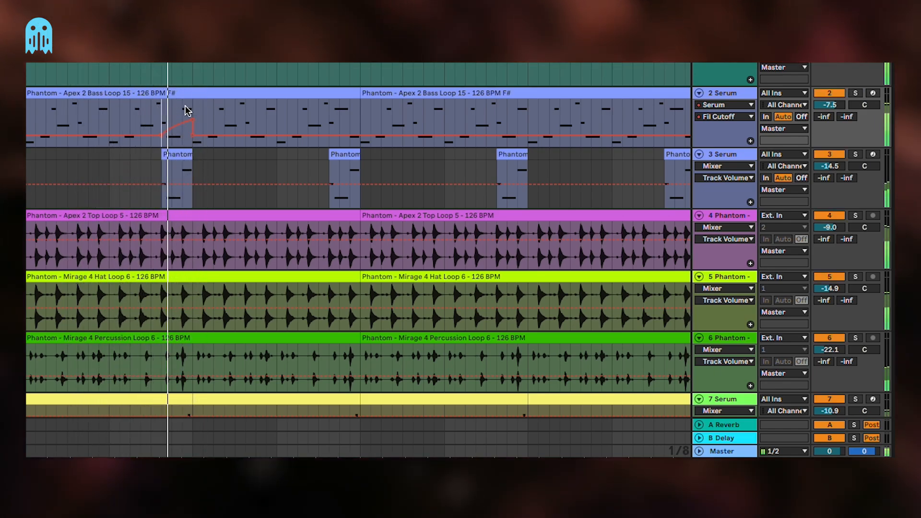
Duplicate the first two-bar section of track 2, including its cutoff automation, three times along the arrangement
{"action": "left_click_drag", "start_coordinate": [197, 110], "coordinate": [30, 103]}
{"action": "key", "text": "ctrl+d"}
{"action": "key", "text": "ctrl+d"}
{"action": "key", "text": "ctrl+d"}
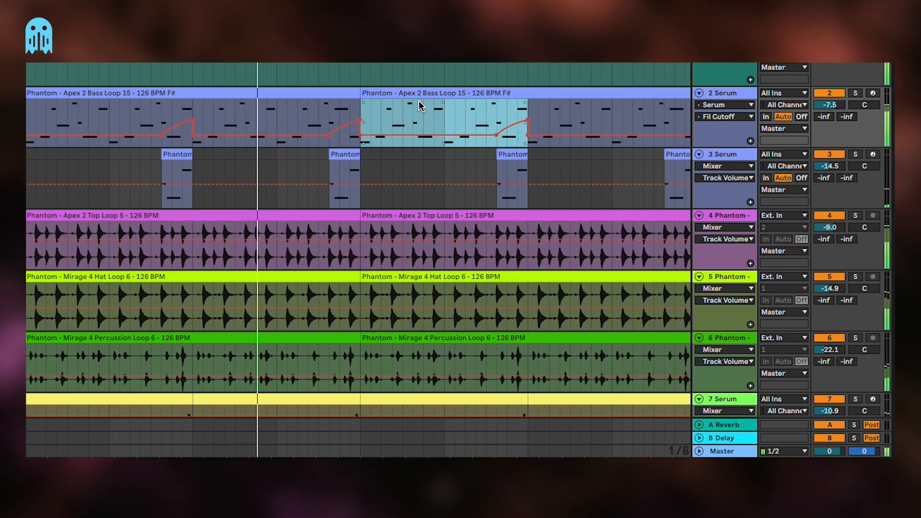
{"action": "key", "text": "minus"}
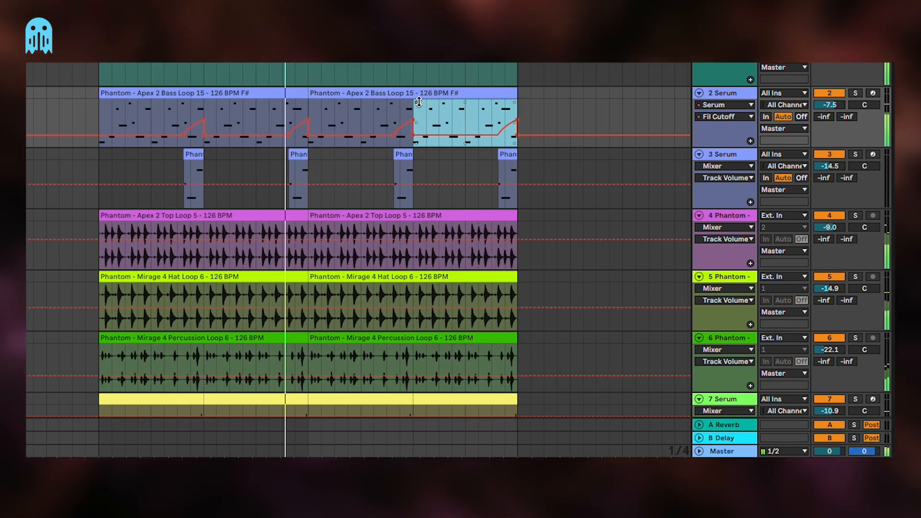
Delete the cutoff automation ramps in the third and first two-bar sections of track 2
{"action": "left_click", "coordinate": [350, 116]}
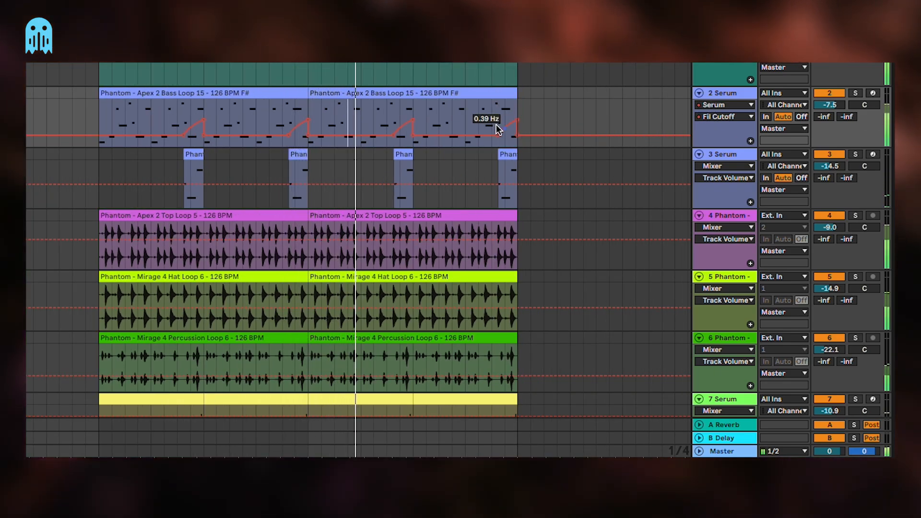
{"action": "left_click_drag", "start_coordinate": [388, 114], "coordinate": [410, 114]}
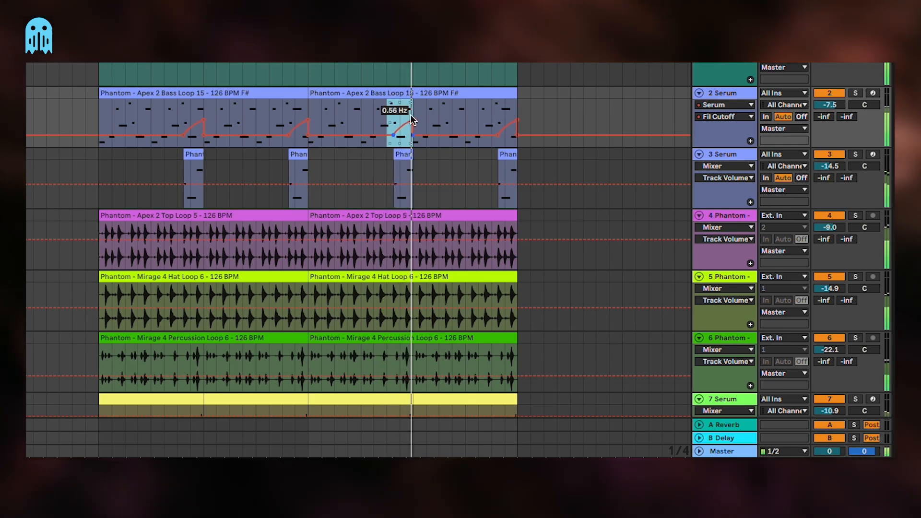
{"action": "key", "text": "Delete"}
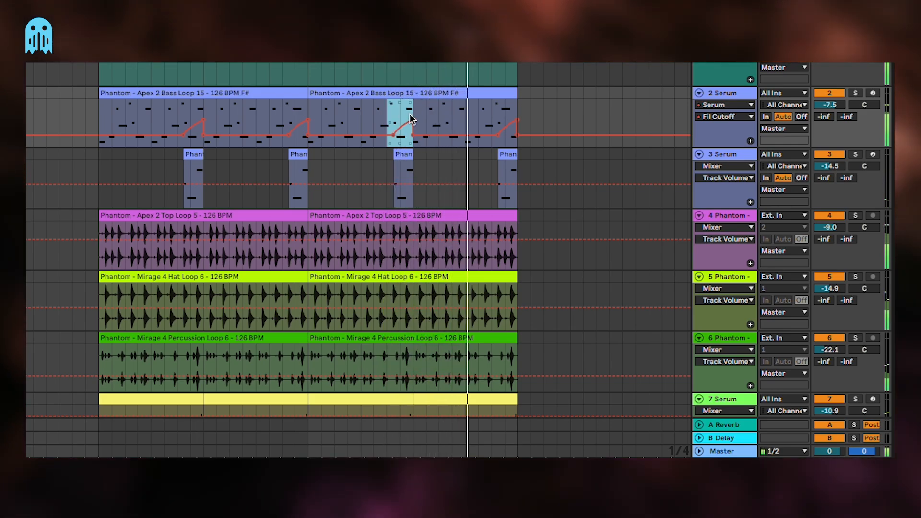
{"action": "left_click_drag", "start_coordinate": [179, 118], "coordinate": [205, 112]}
{"action": "key", "text": "Delete"}
{"action": "left_click", "coordinate": [224, 109]}
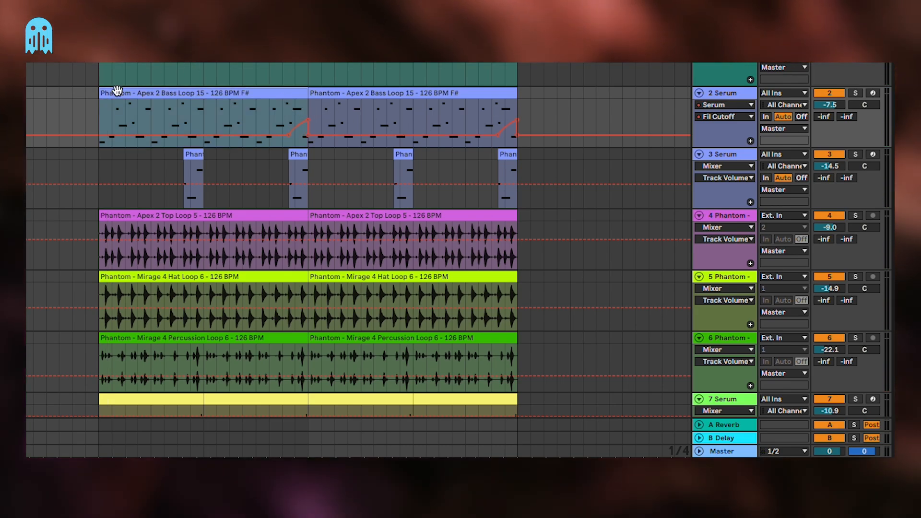
Play the arrangement from the beginning and hide the automation lanes
{"action": "key", "text": "space"}
{"action": "key", "text": "a"}
{"action": "scroll", "coordinate": [541, 138], "scroll_direction": "up", "scroll_amount": 2}
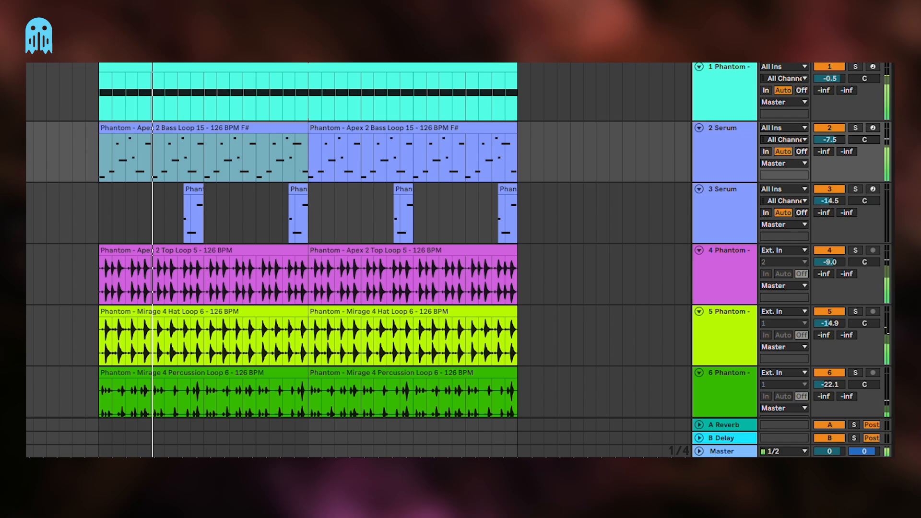
{"action": "key", "text": "super+alt+l"}
Delete the first and third lead fragments from Serum track 3 and listen to the arrangement
{"action": "left_click", "coordinate": [226, 190]}
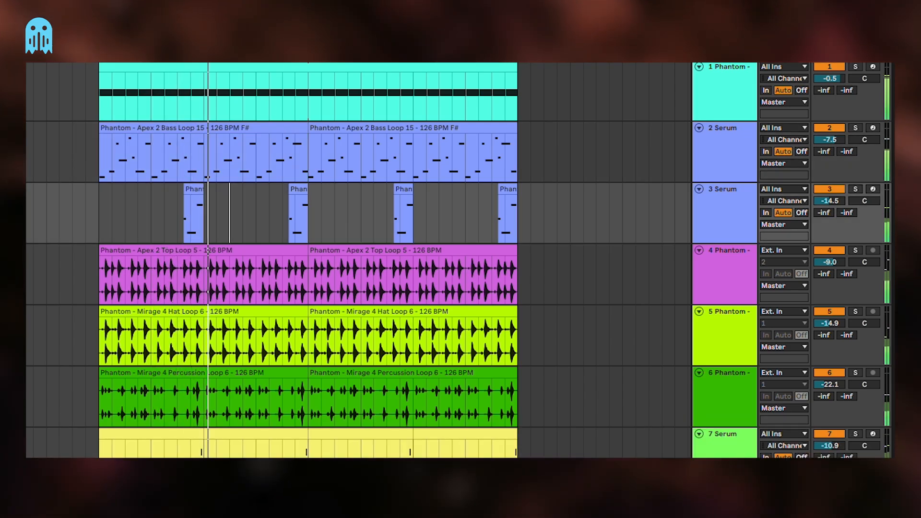
{"action": "scroll", "coordinate": [296, 151], "scroll_direction": "up", "scroll_amount": 3}
{"action": "scroll", "coordinate": [295, 152], "scroll_direction": "left", "scroll_amount": 3}
{"action": "scroll", "coordinate": [295, 151], "scroll_direction": "down", "scroll_amount": 2}
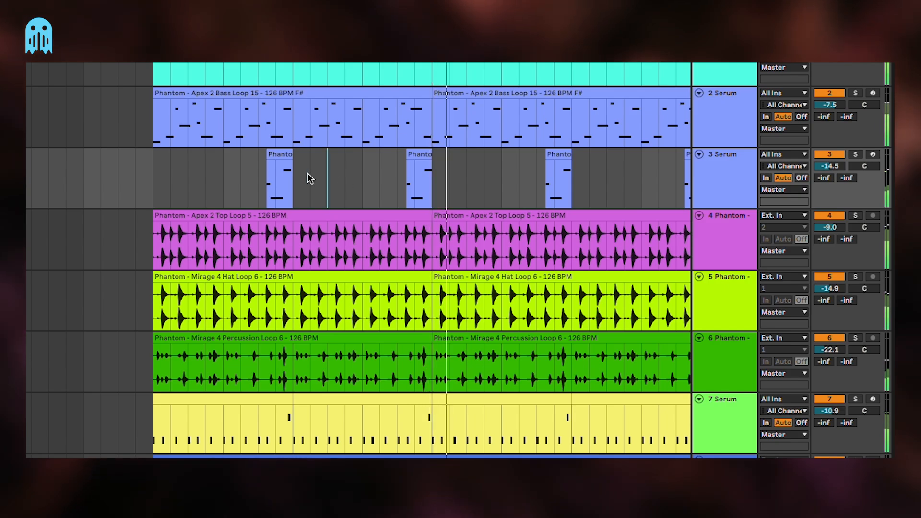
{"action": "left_click_drag", "start_coordinate": [260, 173], "coordinate": [328, 172]}
{"action": "left_click_drag", "start_coordinate": [584, 171], "coordinate": [486, 172]}
{"action": "key", "text": "Delete"}
{"action": "scroll", "coordinate": [488, 173], "scroll_direction": "right", "scroll_amount": 5}
{"action": "scroll", "coordinate": [487, 173], "scroll_direction": "up", "scroll_amount": 2}
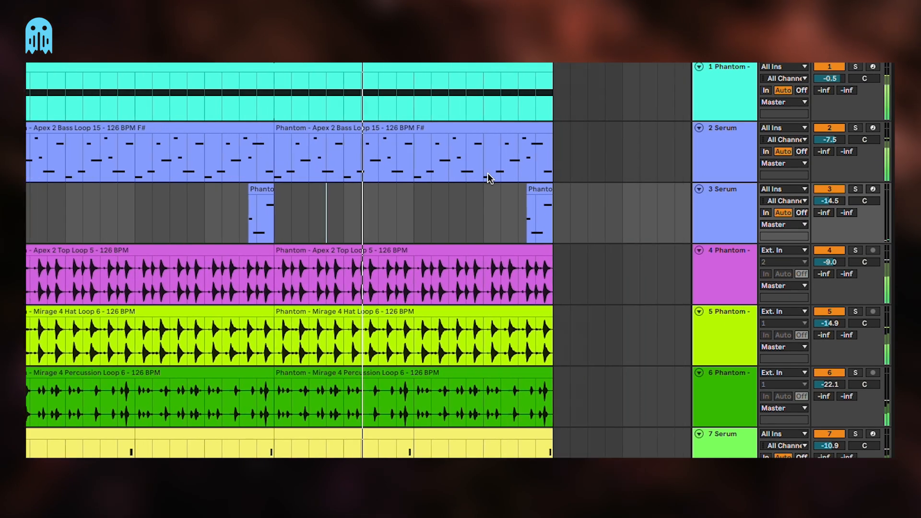
{"action": "scroll", "coordinate": [473, 175], "scroll_direction": "down", "scroll_amount": 2}
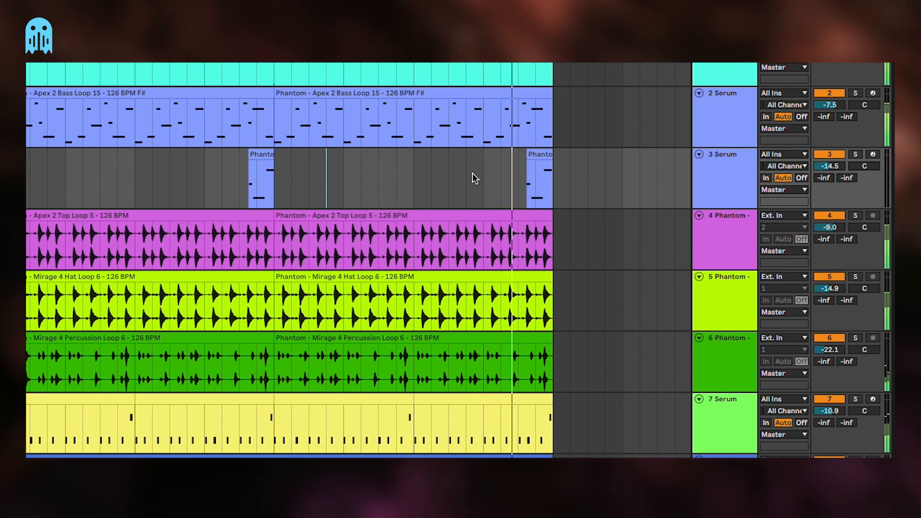
{"action": "key", "text": "space"}
{"action": "left_click", "coordinate": [473, 173]}
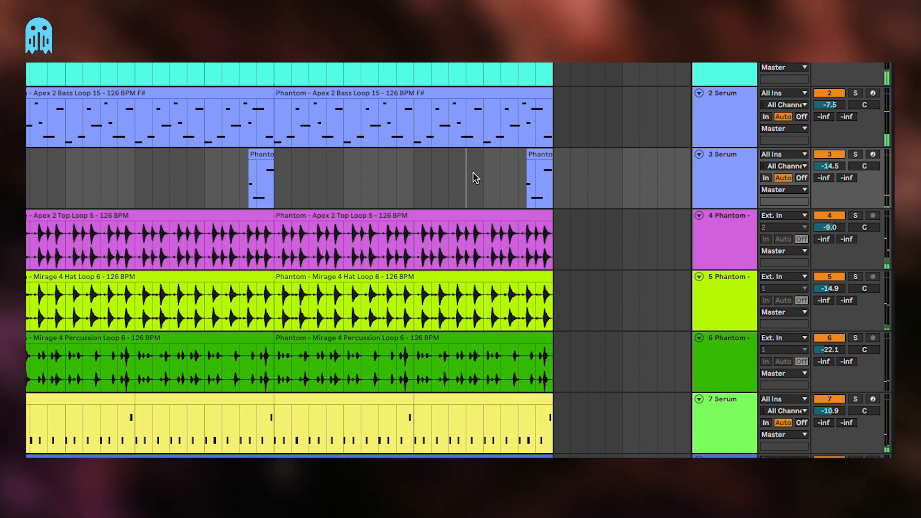
Move the BrightWhite track directly below the Apex 2 Top Loop track, then activate and solo it
{"action": "scroll", "coordinate": [473, 184], "scroll_direction": "left", "scroll_amount": 2}
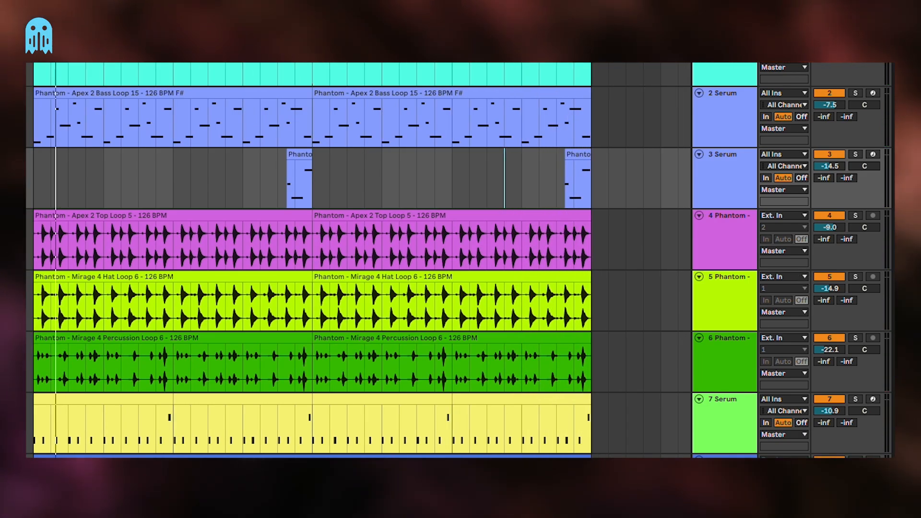
{"action": "scroll", "coordinate": [312, 259], "scroll_direction": "down", "scroll_amount": 1}
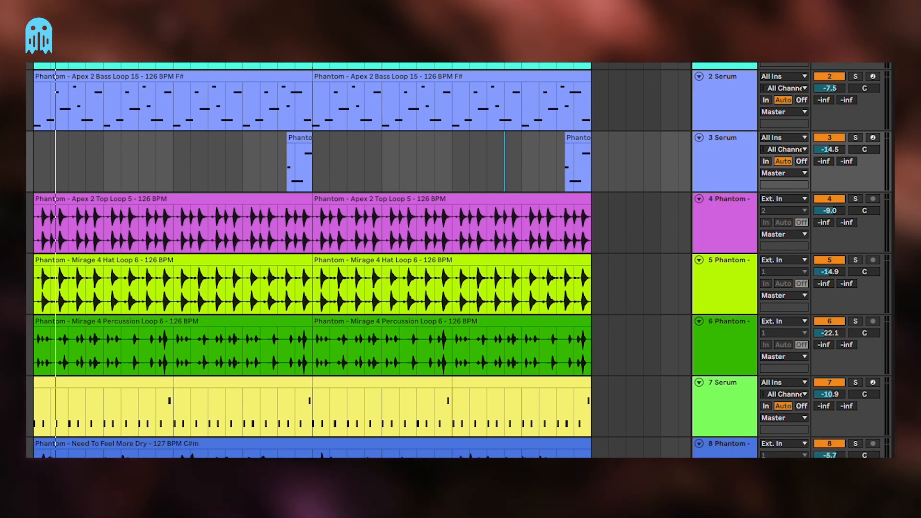
{"action": "left_click_drag", "start_coordinate": [734, 489], "coordinate": [728, 265]}
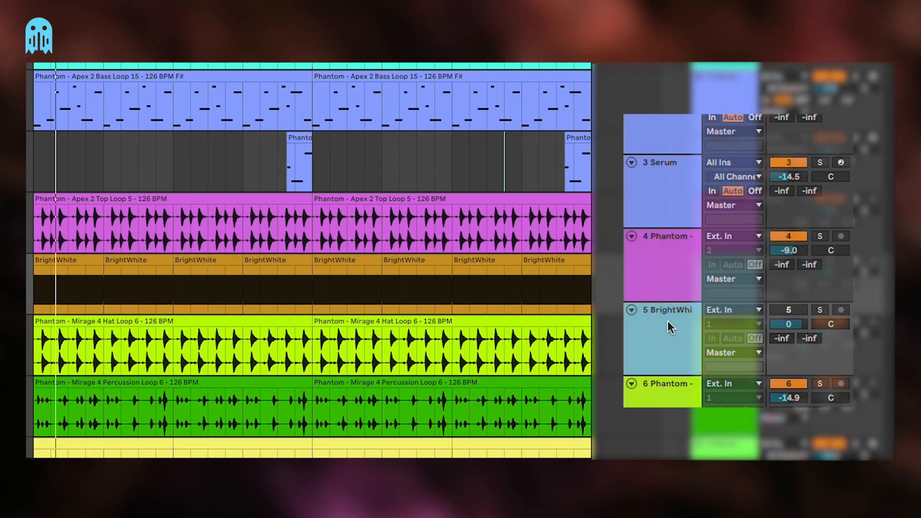
{"action": "left_click", "coordinate": [794, 317]}
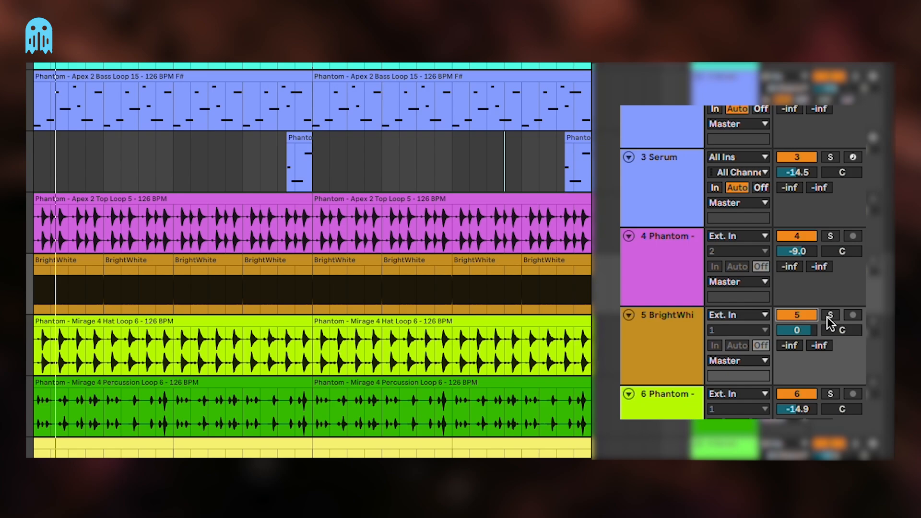
{"action": "left_click", "coordinate": [830, 315]}
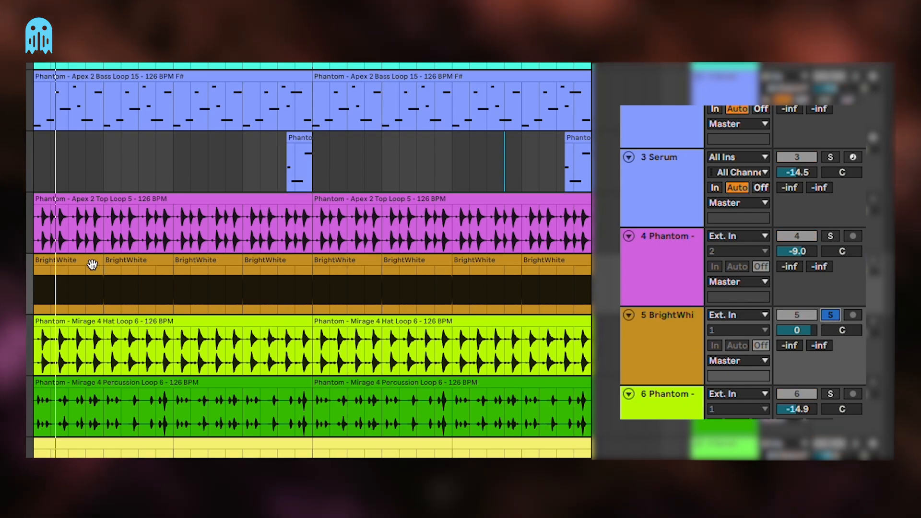
Play the soloed BrightWhite track from its first clip and set its volume to -18.6 dB
{"action": "left_click", "coordinate": [92, 263]}
{"action": "scroll", "coordinate": [94, 289], "scroll_direction": "down", "scroll_amount": 1}
{"action": "scroll", "coordinate": [92, 289], "scroll_direction": "down", "scroll_amount": 1}
{"action": "key", "text": "space"}
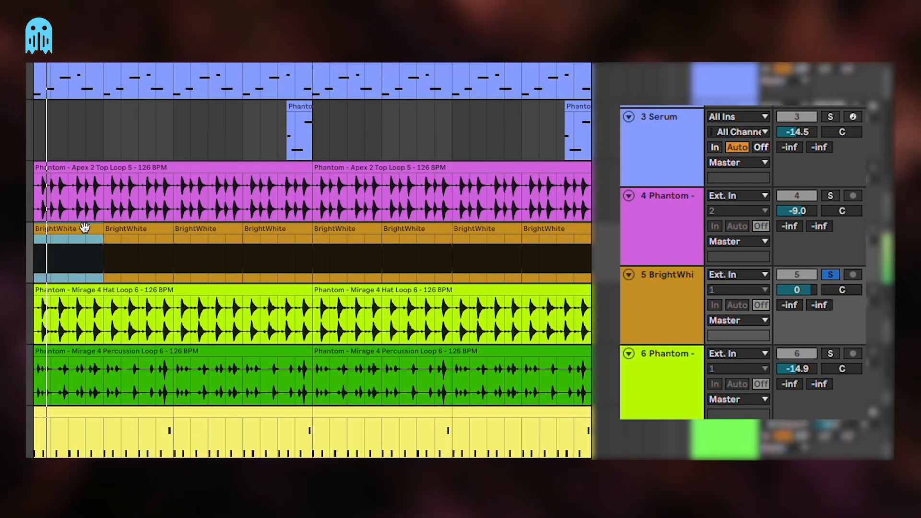
{"action": "left_click", "coordinate": [790, 305]}
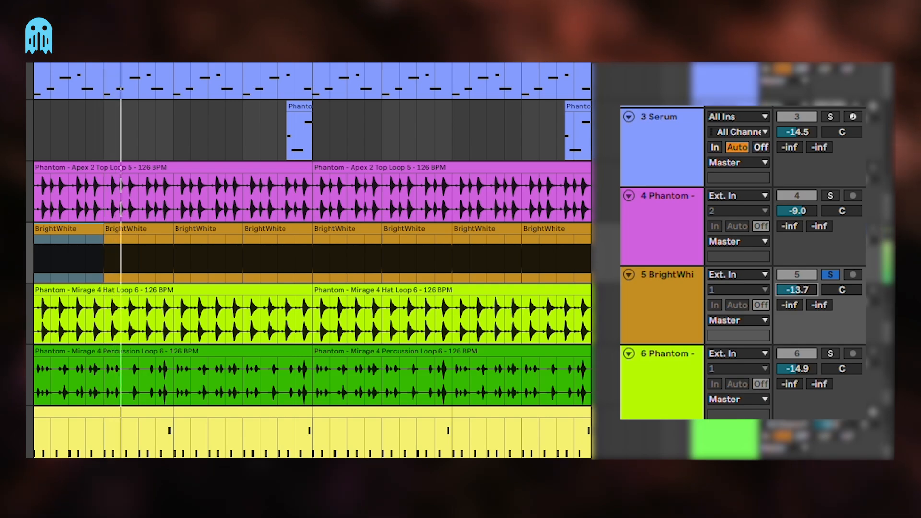
{"action": "left_click_drag", "start_coordinate": [803, 288], "coordinate": [803, 291]}
Add a Utility device to the BrightWhite track
{"action": "left_click", "coordinate": [656, 224]}
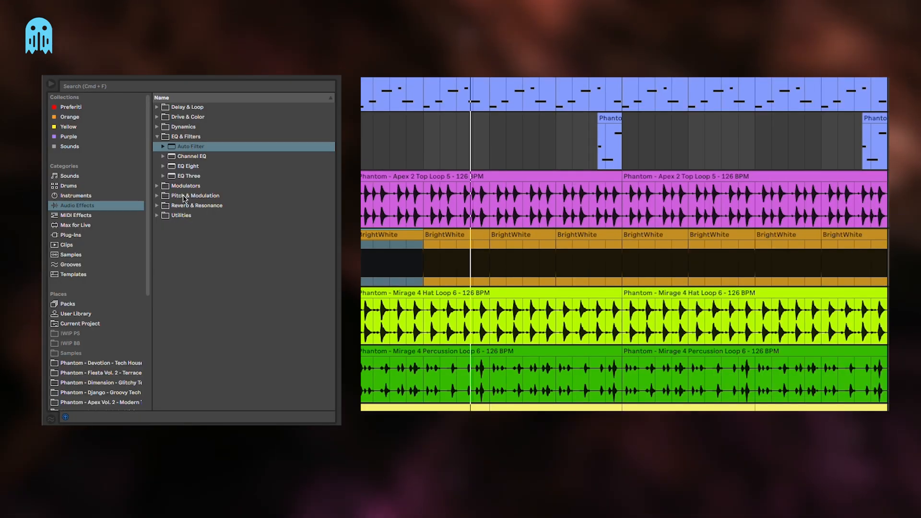
{"action": "left_click", "coordinate": [185, 225]}
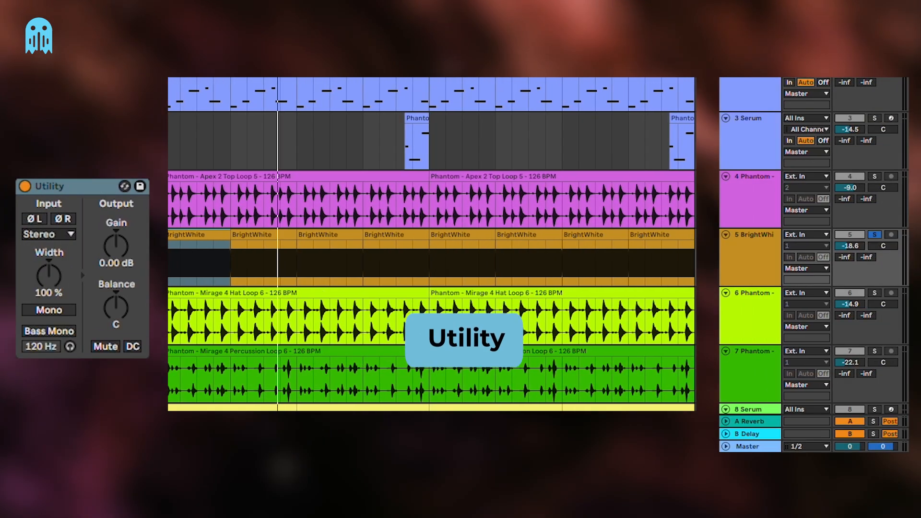
Solo the Apex 2 Top Loop track, search the audio effects for "enve" and add an Envelope Follower to it
{"action": "scroll", "coordinate": [586, 281], "scroll_direction": "down", "scroll_amount": 2}
{"action": "left_click", "coordinate": [755, 147]}
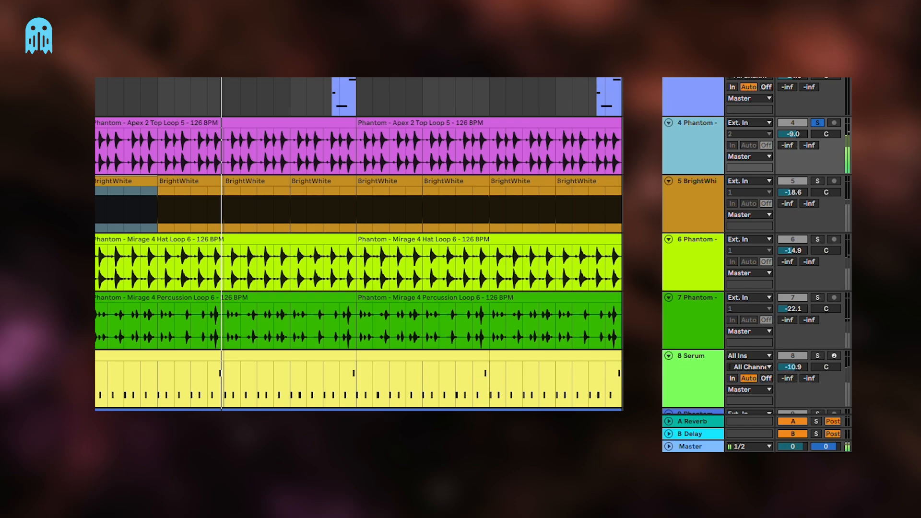
{"action": "key", "text": "space"}
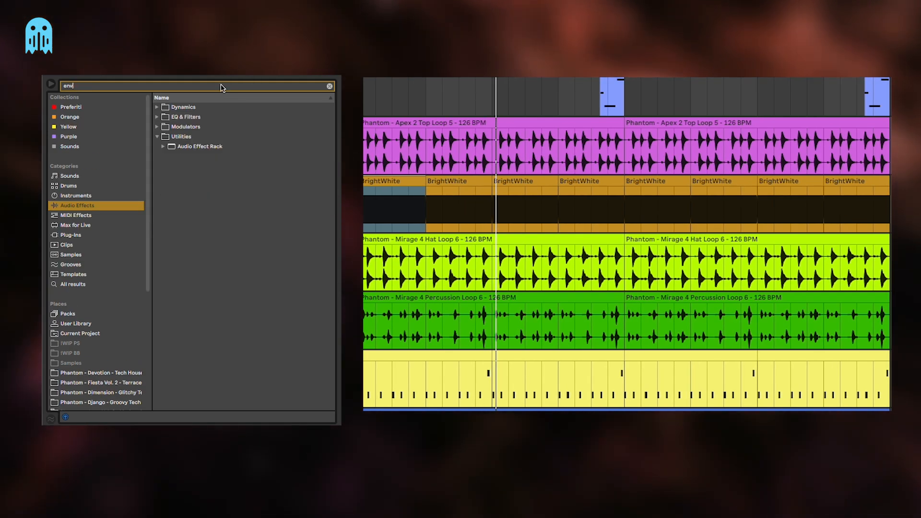
{"action": "type", "text": "e"}
{"action": "left_click", "coordinate": [192, 127]}
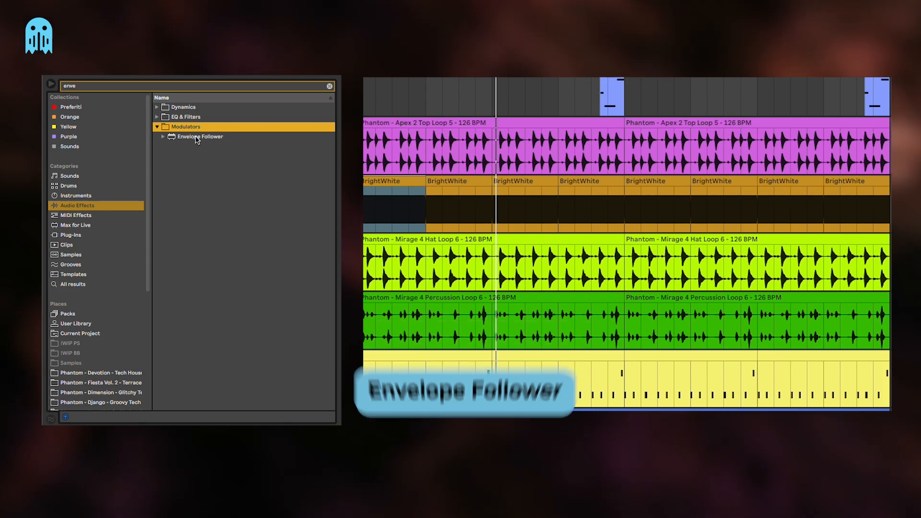
{"action": "left_click_drag", "start_coordinate": [196, 139], "coordinate": [317, 201]}
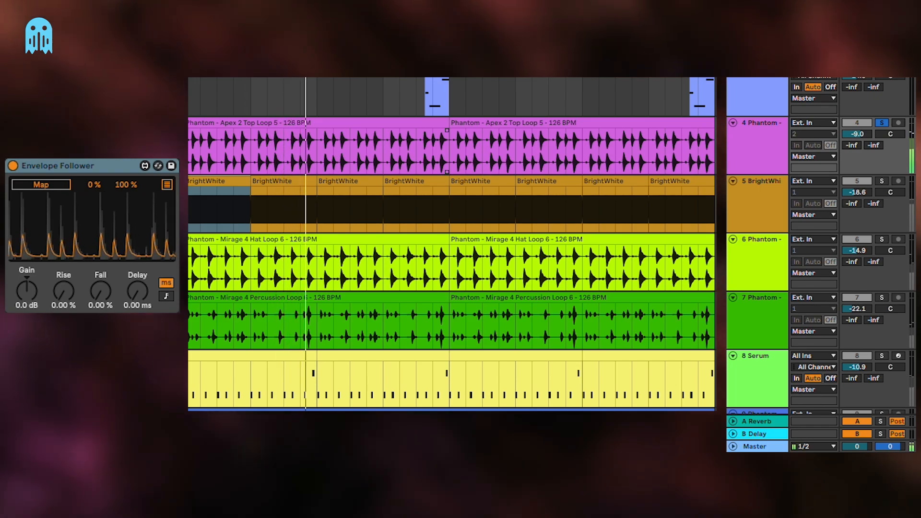
Stop playback and lower the Utility gain on the BrightWhite track to -inf dB
{"action": "key", "text": "space"}
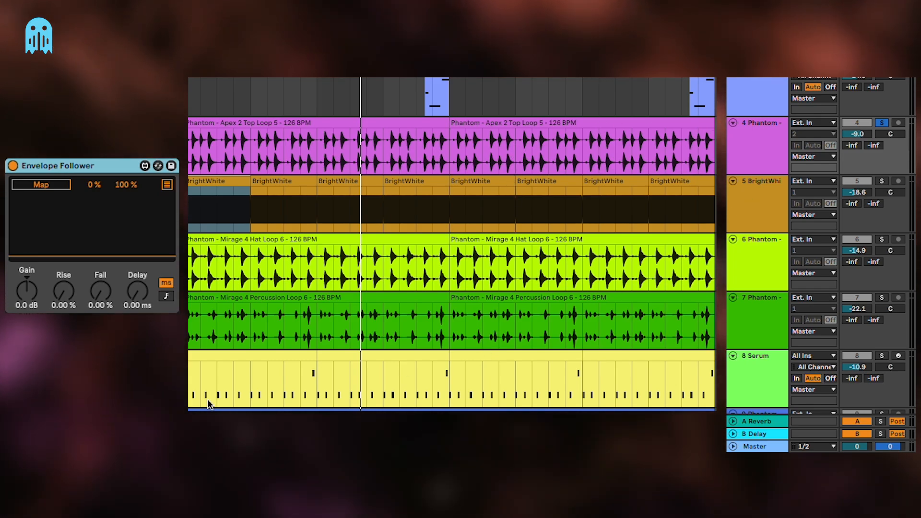
{"action": "left_click", "coordinate": [758, 213]}
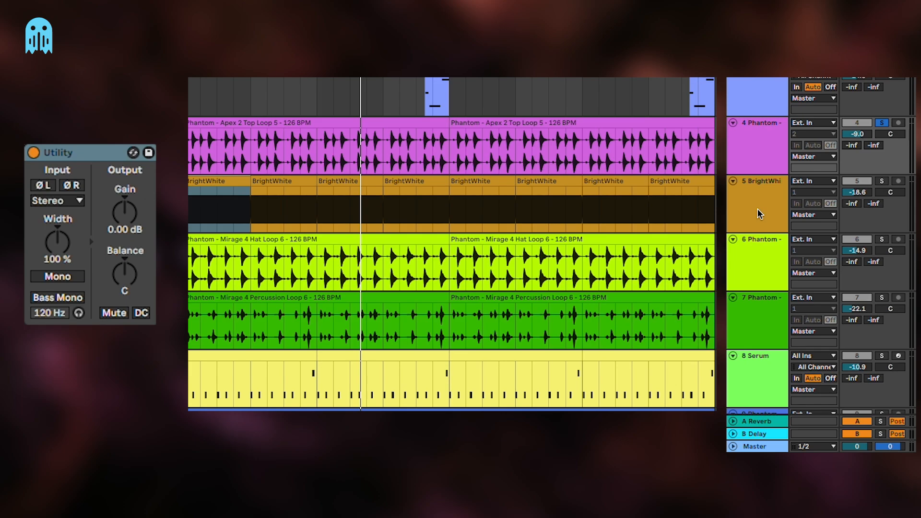
{"action": "left_click_drag", "start_coordinate": [122, 209], "coordinate": [121, 250]}
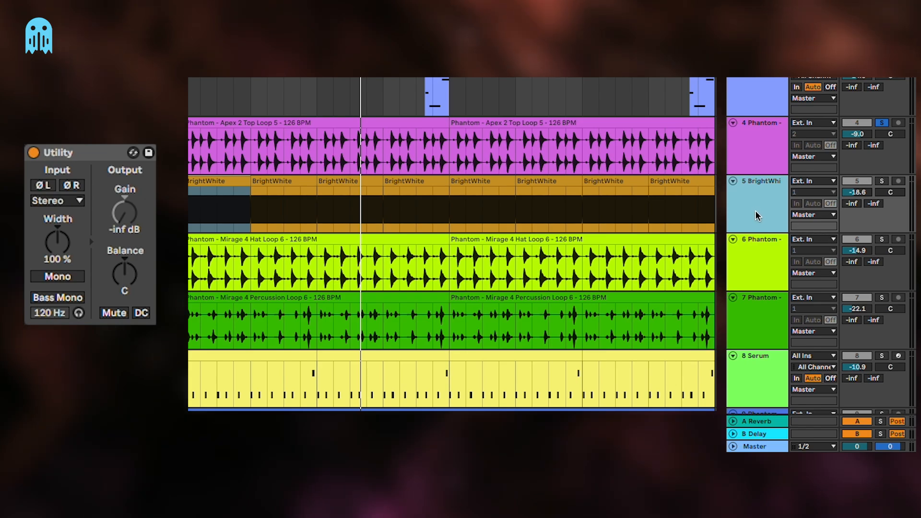
Play the BrightWhite track soloed and set its volume to -17.2 dB
{"action": "left_click", "coordinate": [882, 182]}
{"action": "key", "text": "space"}
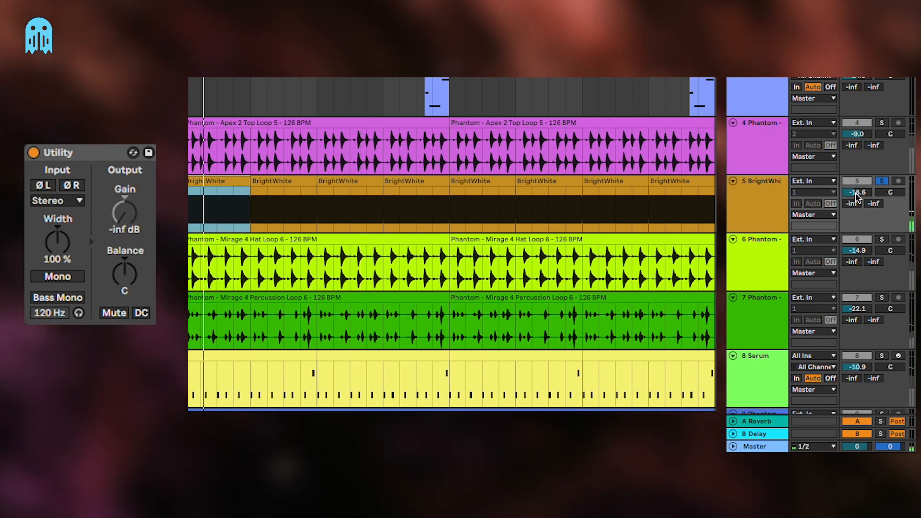
{"action": "left_click_drag", "start_coordinate": [857, 194], "coordinate": [856, 189]}
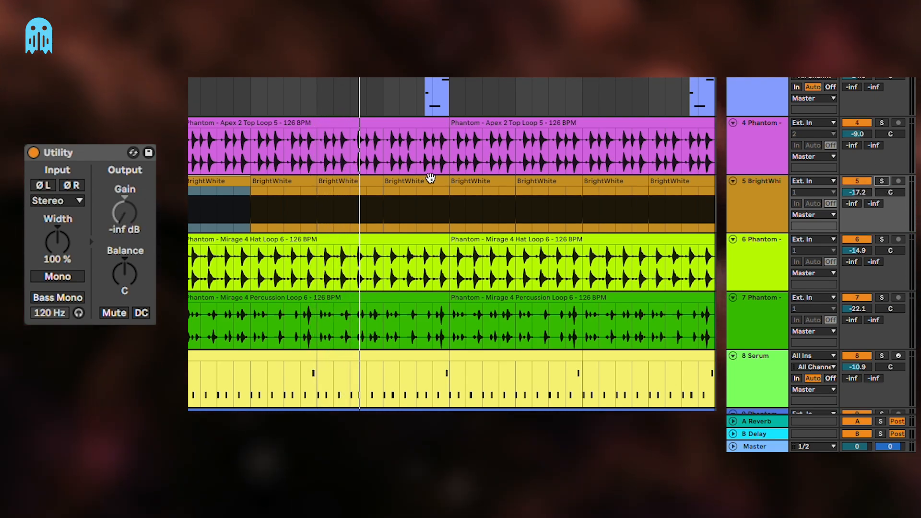
Select the first Apex 2 Top Loop clip, raise BrightWhite's volume to -16.0 dB and compare the mix with BrightWhite off and on
{"action": "left_click", "coordinate": [286, 125]}
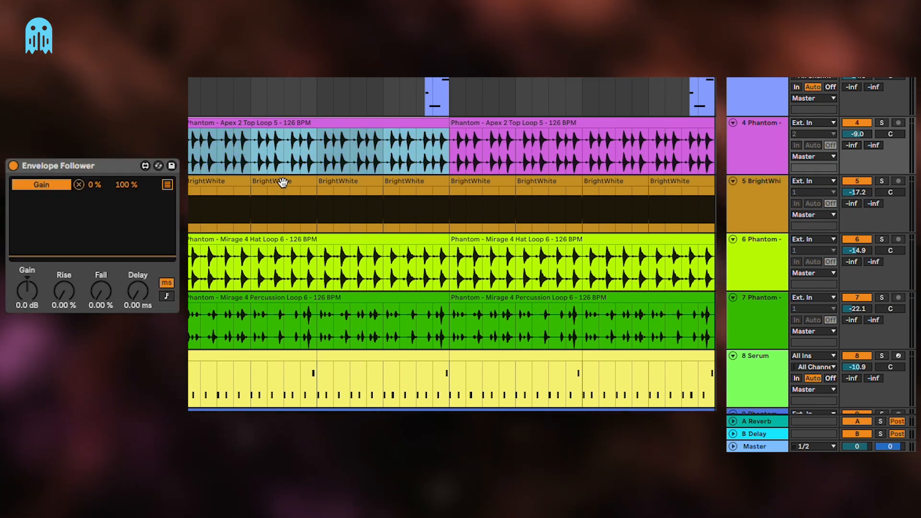
{"action": "mouse_move", "coordinate": [861, 191]}
{"action": "left_mouse_down"}
{"action": "mouse_move", "coordinate": [860, 180]}
{"action": "mouse_move", "coordinate": [848, 191]}
{"action": "left_mouse_up"}
{"action": "left_click", "coordinate": [860, 182]}
{"action": "left_click", "coordinate": [860, 182]}
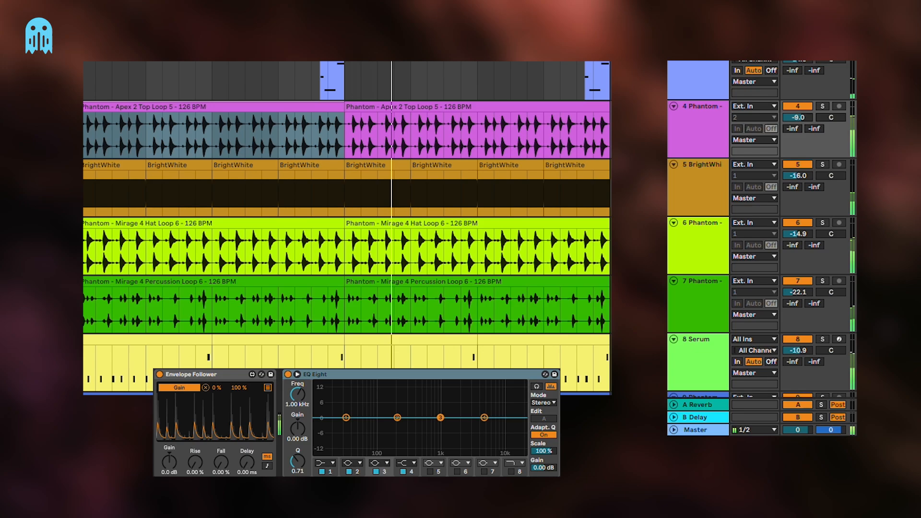
Change band 3 of the Apex 2 Top Loop track's EQ Eight to a low cut at 808 Hz
{"action": "left_click", "coordinate": [379, 463]}
{"action": "left_click", "coordinate": [380, 412]}
{"action": "left_click_drag", "start_coordinate": [441, 426], "coordinate": [435, 426]}
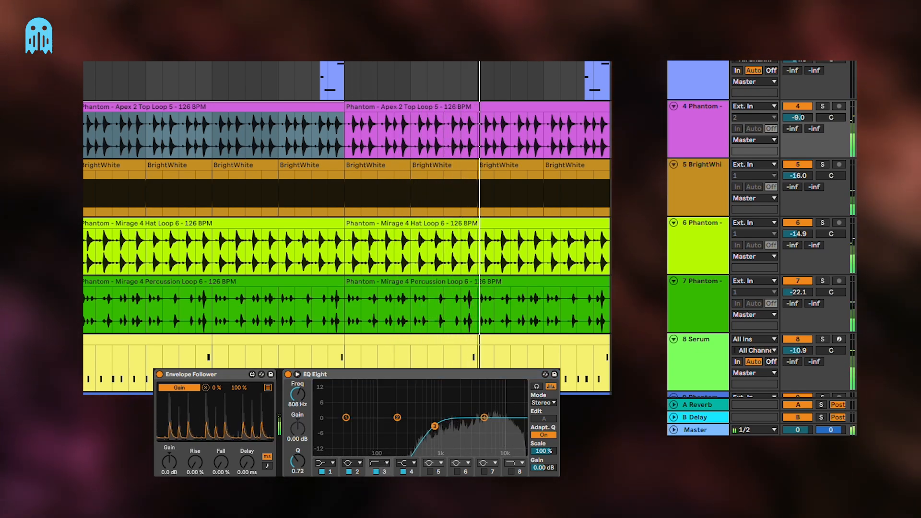
Lower the BrightWhite track's volume to -17.8 dB
{"action": "left_click_drag", "start_coordinate": [798, 176], "coordinate": [797, 179]}
{"action": "left_click", "coordinate": [725, 199]}
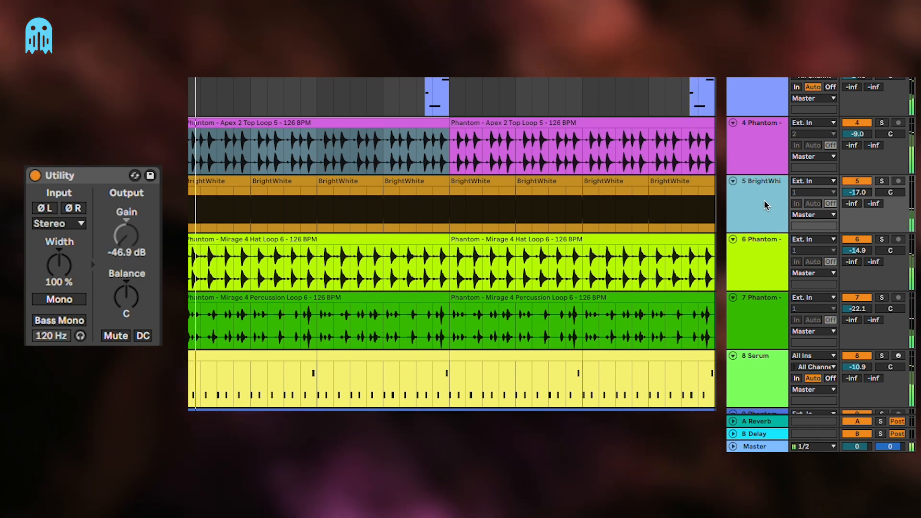
{"action": "left_click_drag", "start_coordinate": [865, 193], "coordinate": [866, 196]}
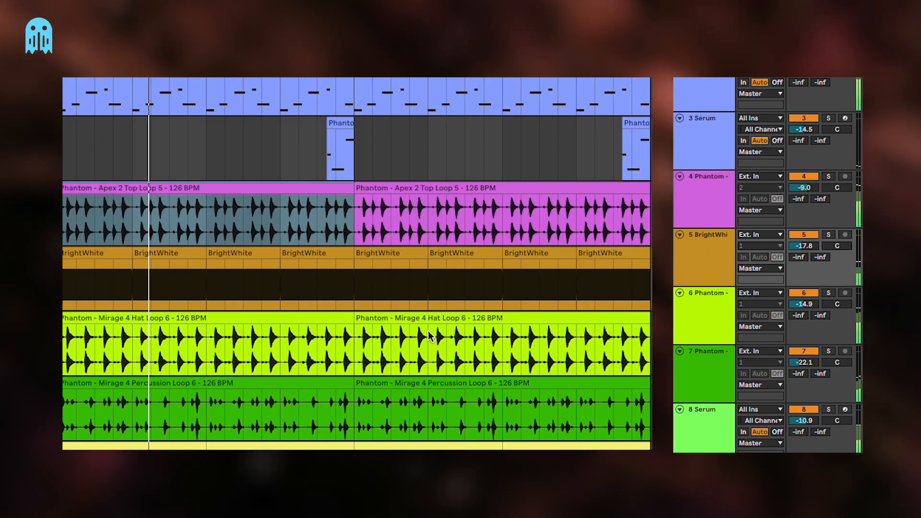
Move the BrightWhite track directly below the yellow Serum track and delete the Envelope Follower from the Apex 2 Top Loop track
{"action": "left_click", "coordinate": [713, 269]}
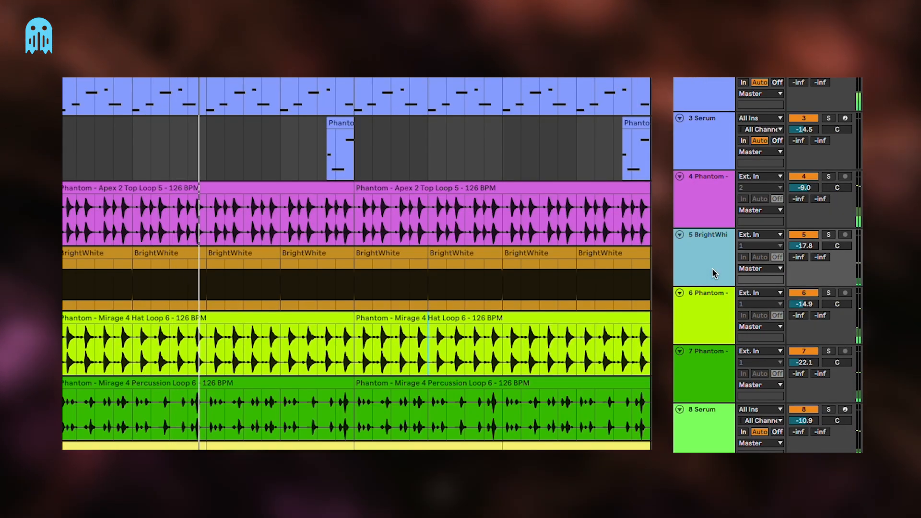
{"action": "left_click_drag", "start_coordinate": [702, 250], "coordinate": [707, 454]}
{"action": "left_click", "coordinate": [708, 383]}
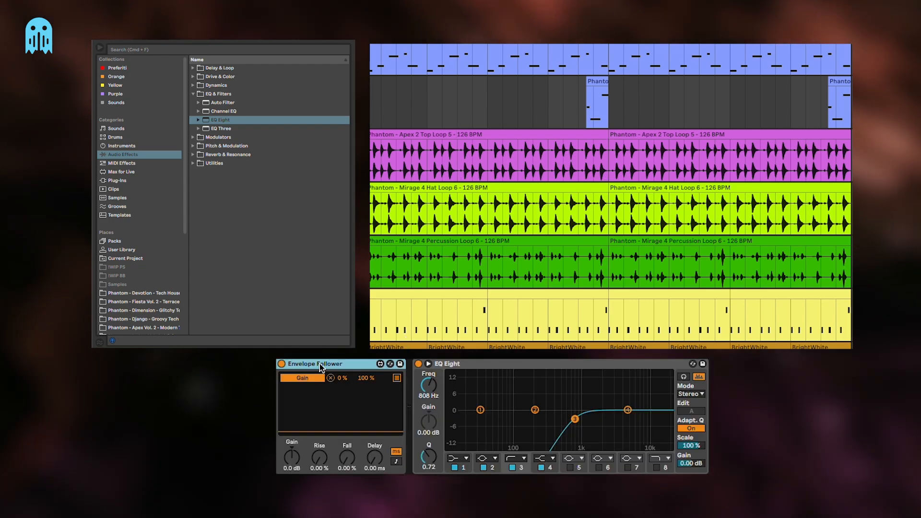
{"action": "key", "text": "Delete"}
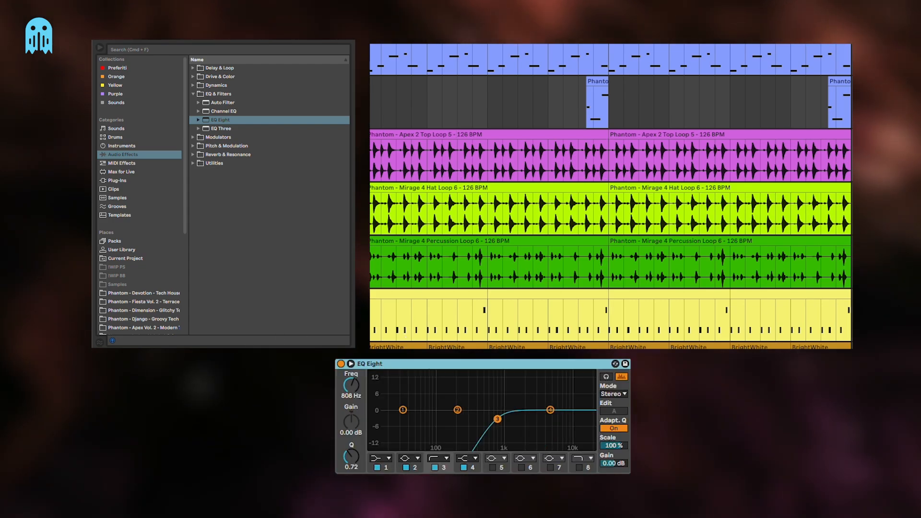
Search the audio effects for "env" and add an Envelope Follower to the yellow Serum track
{"action": "scroll", "coordinate": [439, 301], "scroll_direction": "down", "scroll_amount": 3}
{"action": "left_click", "coordinate": [435, 264]}
{"action": "left_click", "coordinate": [223, 50]}
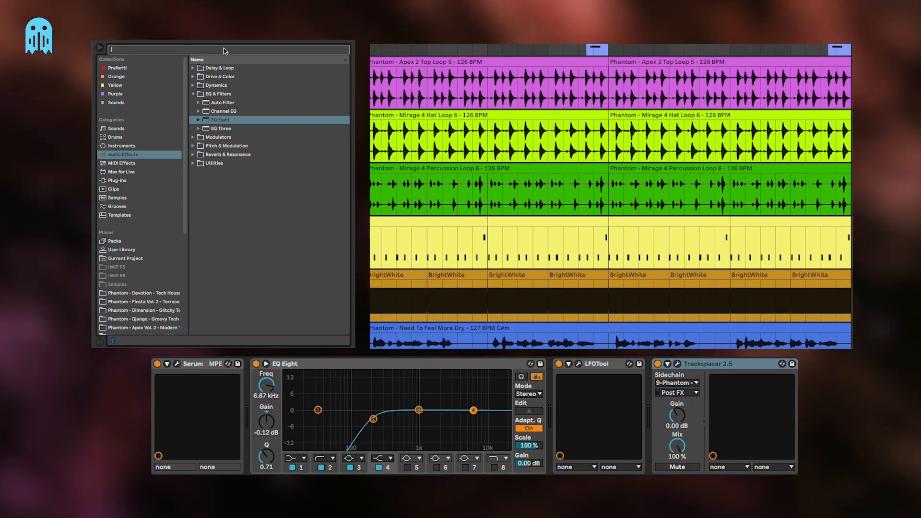
{"action": "type", "text": "env"}
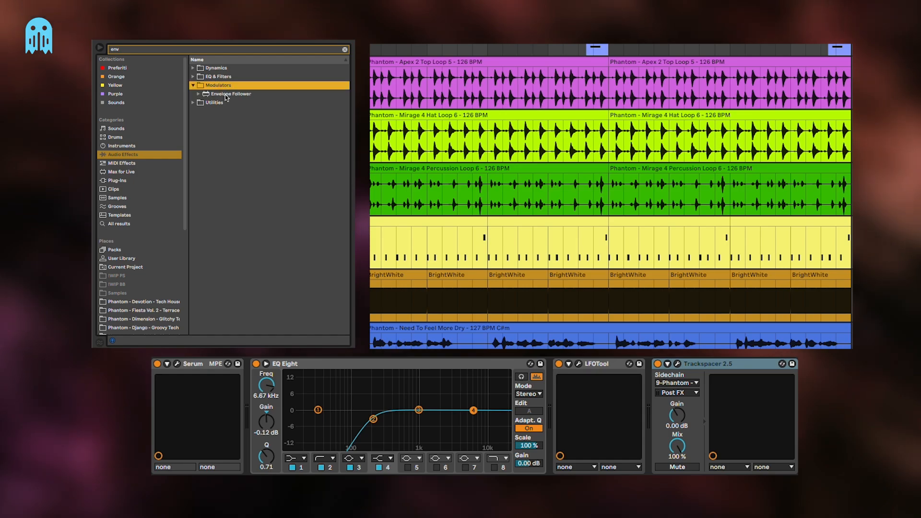
{"action": "left_click_drag", "start_coordinate": [226, 95], "coordinate": [518, 249]}
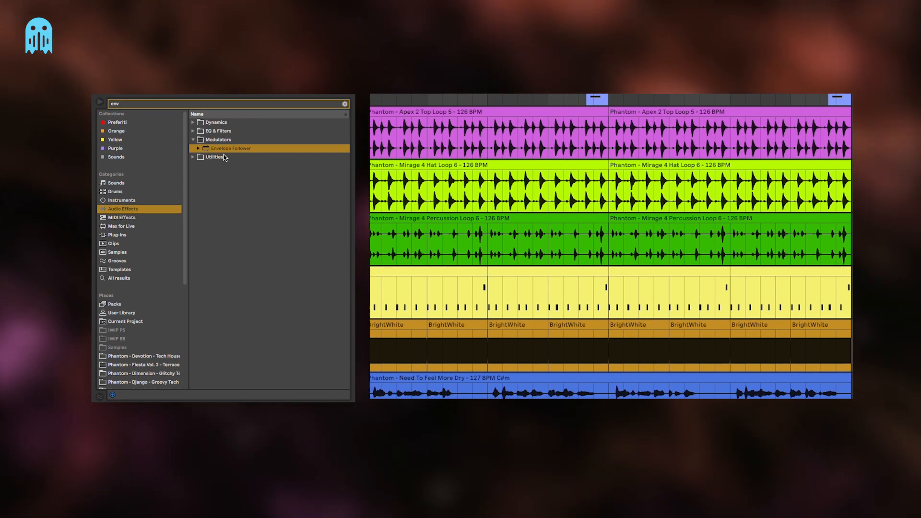
Clear the effect search, add a Utility to the BrightWhite track and set its gain to -inf dB
{"action": "left_click", "coordinate": [220, 102]}
{"action": "left_click", "coordinate": [345, 105]}
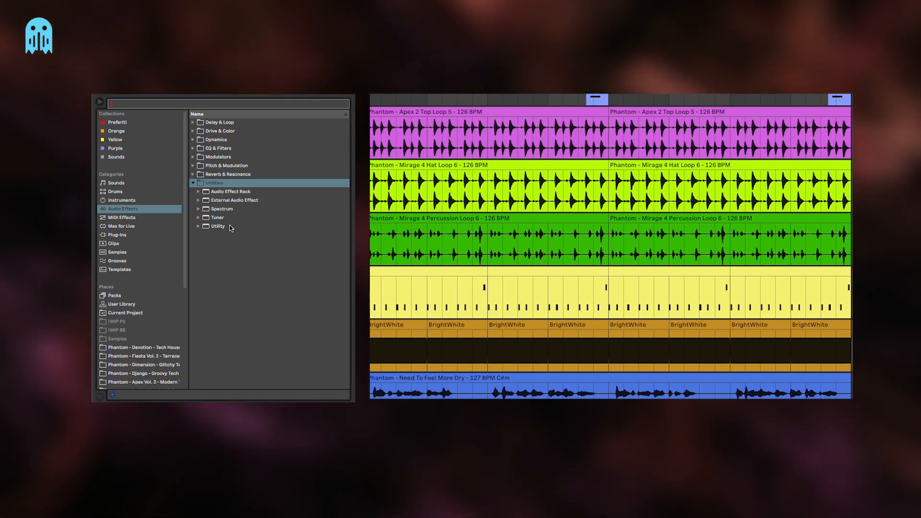
{"action": "left_click_drag", "start_coordinate": [230, 230], "coordinate": [558, 281]}
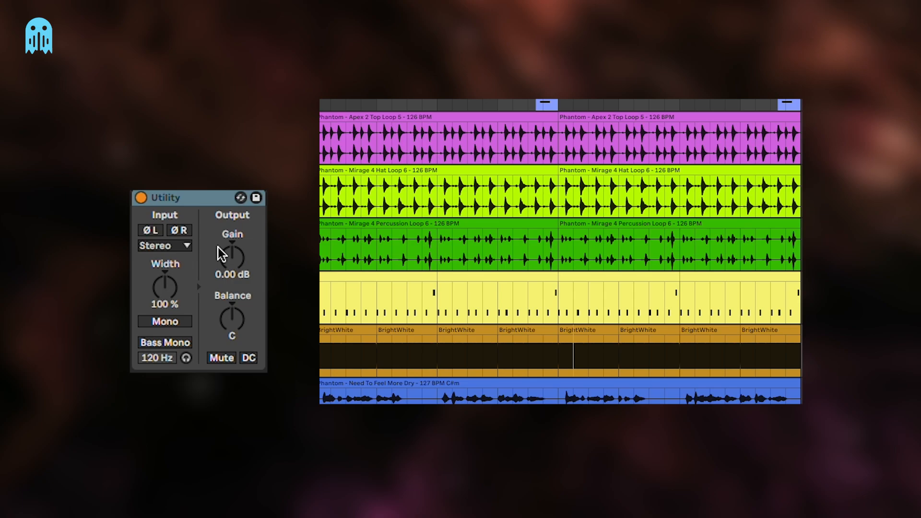
{"action": "left_click_drag", "start_coordinate": [217, 247], "coordinate": [218, 288]}
Audition BrightWhite soloed with the yellow Serum track, set BrightWhite's volume to -14.6 dB and return to the full mix
{"action": "left_click", "coordinate": [341, 329]}
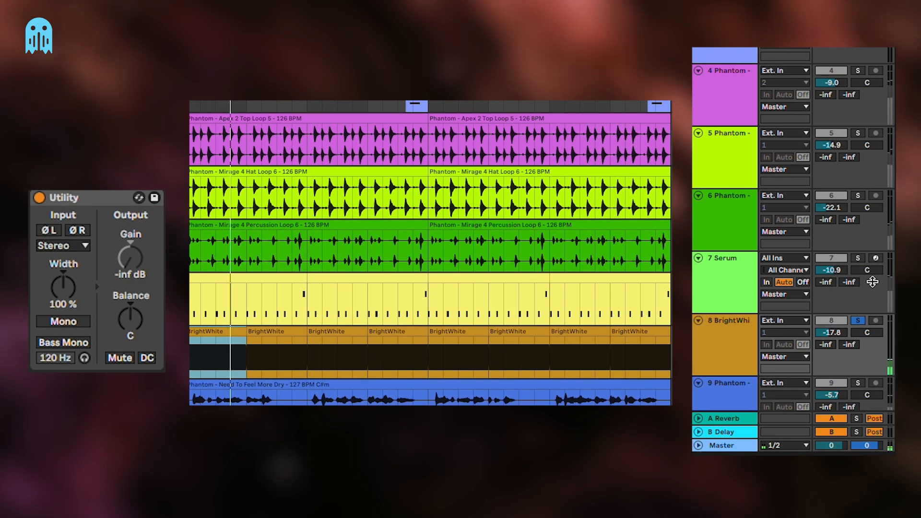
{"action": "left_click", "coordinate": [861, 260], "text": "super"}
{"action": "left_click_drag", "start_coordinate": [847, 332], "coordinate": [830, 337]}
{"action": "left_click", "coordinate": [858, 321]}
{"action": "left_click", "coordinate": [743, 332]}
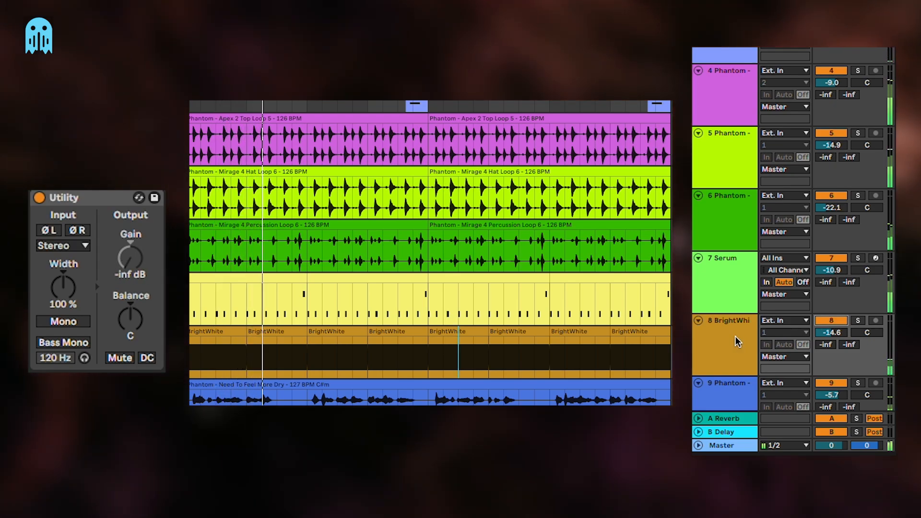
{"action": "scroll", "coordinate": [501, 333], "scroll_direction": "down", "scroll_amount": 1}
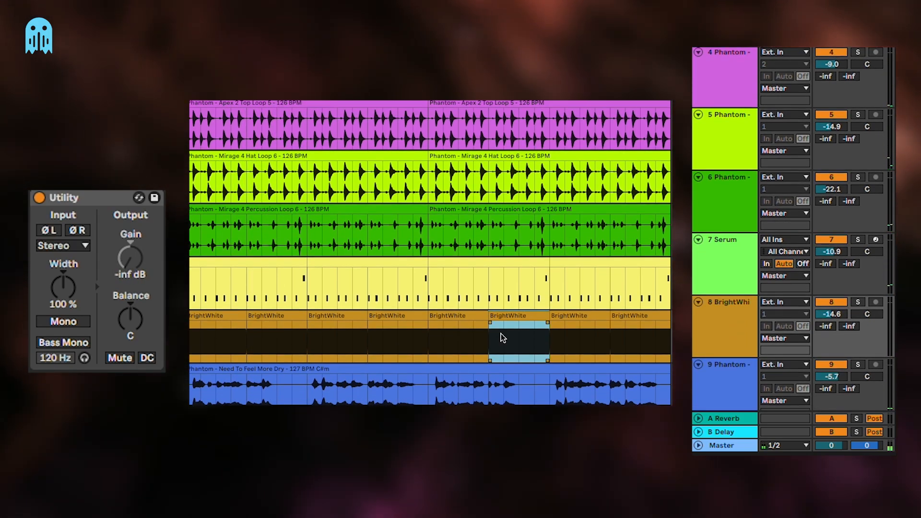
{"action": "left_click", "coordinate": [501, 333]}
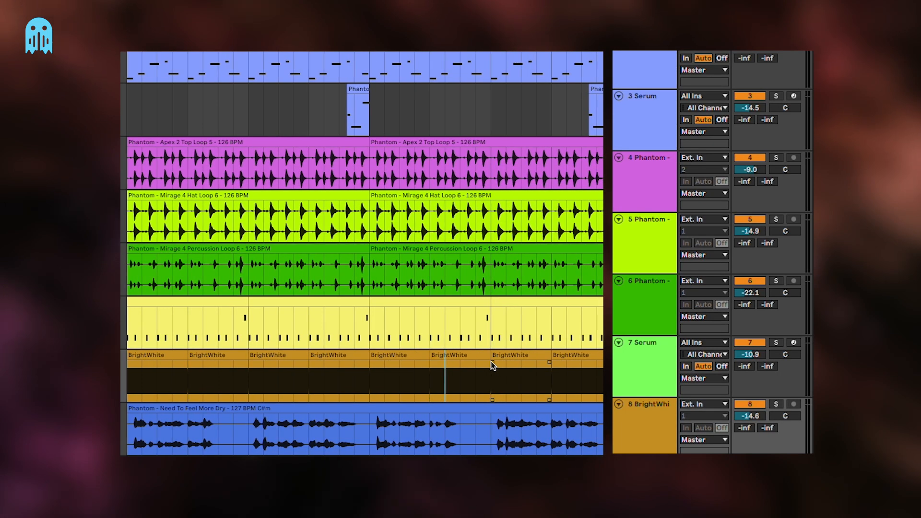
{"action": "left_click", "coordinate": [469, 326]}
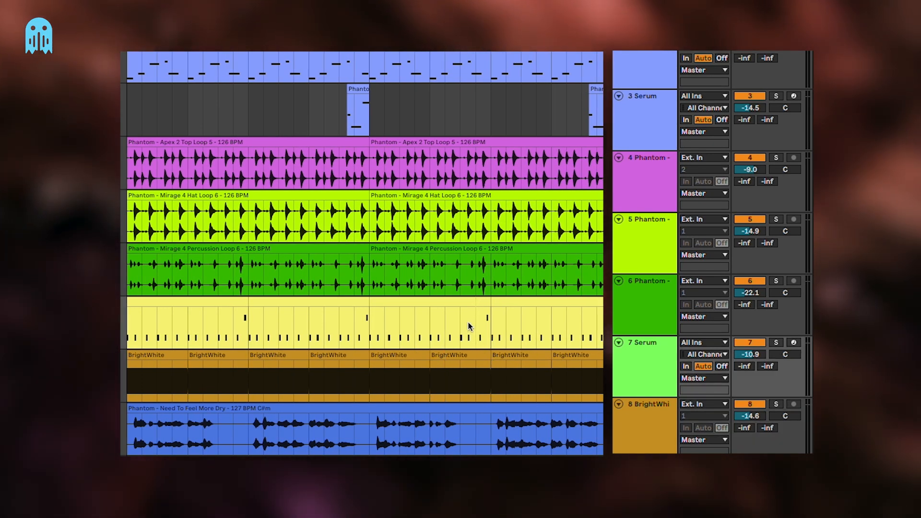
{"action": "scroll", "coordinate": [469, 326], "scroll_direction": "up", "scroll_amount": 2}
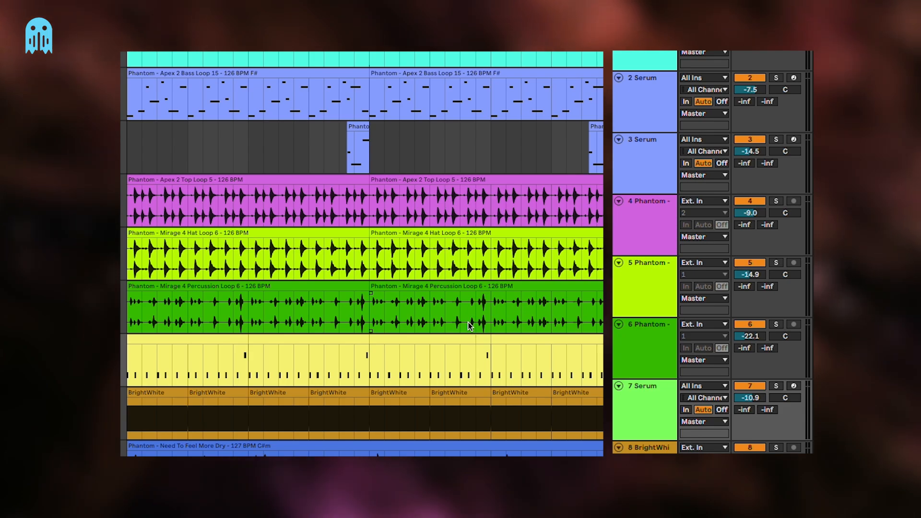
{"action": "scroll", "coordinate": [468, 321], "scroll_direction": "down", "scroll_amount": 2}
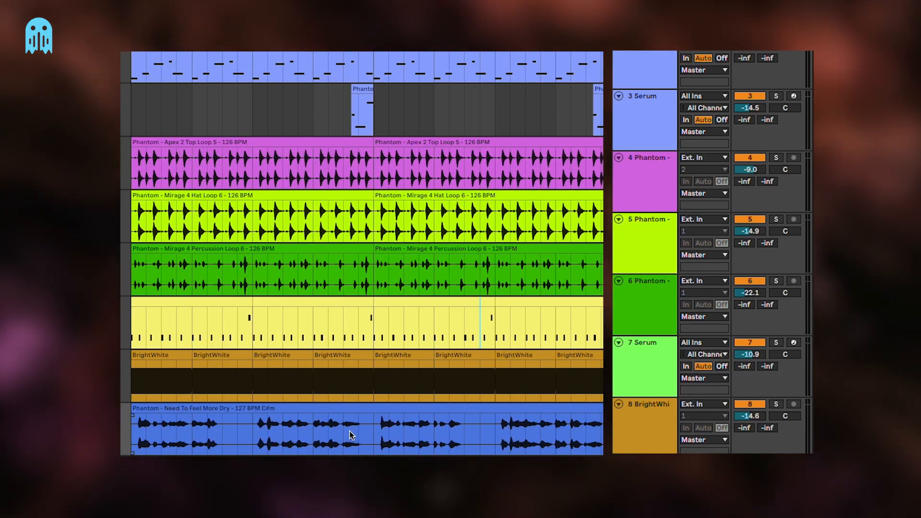
Examine the gaps between the vocal phrases in the Need To Feel More Dry clip
{"action": "left_click", "coordinate": [194, 423]}
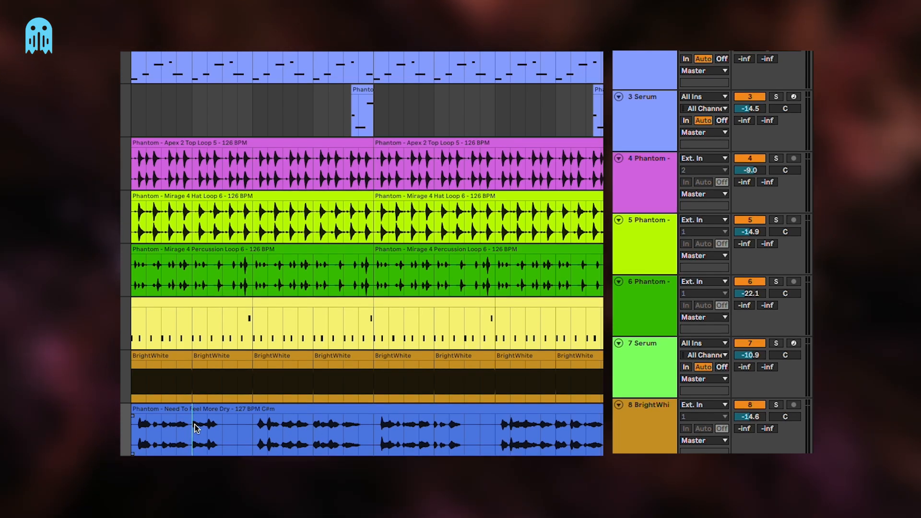
{"action": "key", "text": "plus"}
{"action": "left_click_drag", "start_coordinate": [218, 437], "coordinate": [322, 434]}
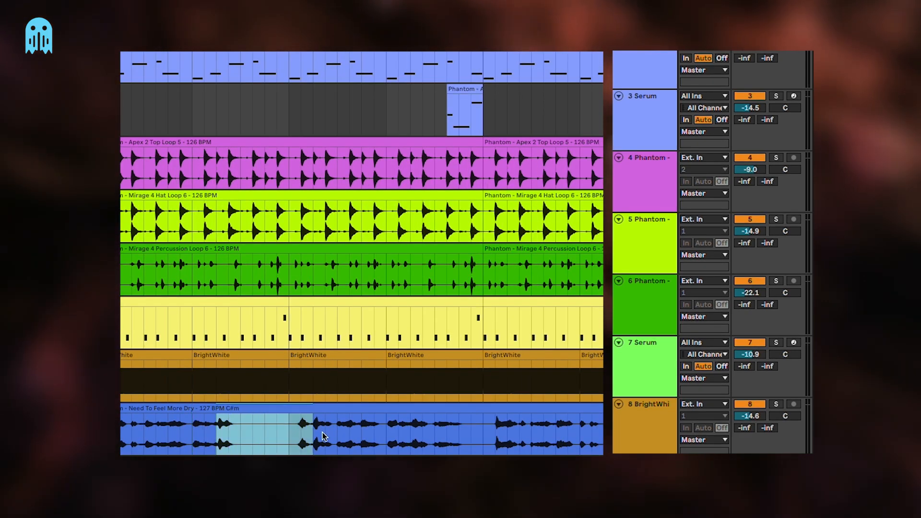
{"action": "left_click_drag", "start_coordinate": [435, 432], "coordinate": [484, 429]}
{"action": "scroll", "coordinate": [556, 432], "scroll_direction": "right", "scroll_amount": 2}
{"action": "left_click_drag", "start_coordinate": [558, 432], "coordinate": [595, 432]}
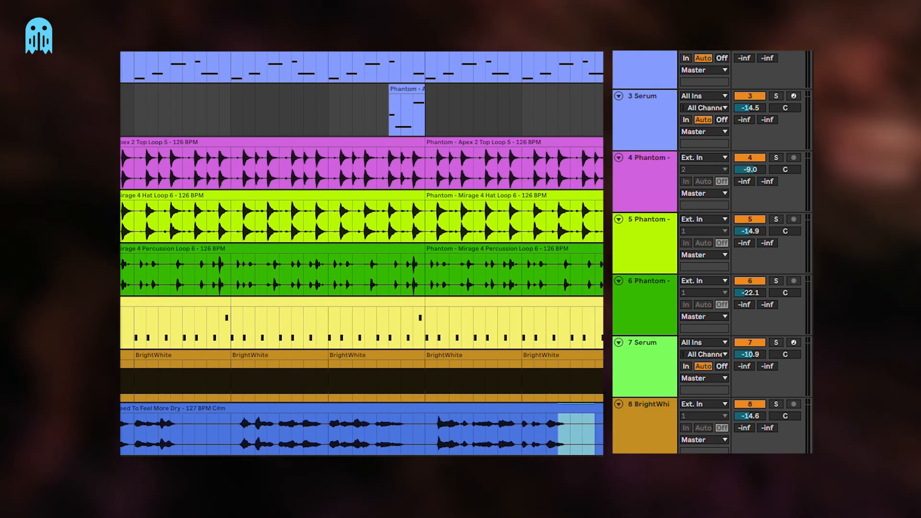
{"action": "left_click_drag", "start_coordinate": [293, 433], "coordinate": [453, 440]}
{"action": "left_click", "coordinate": [450, 440]}
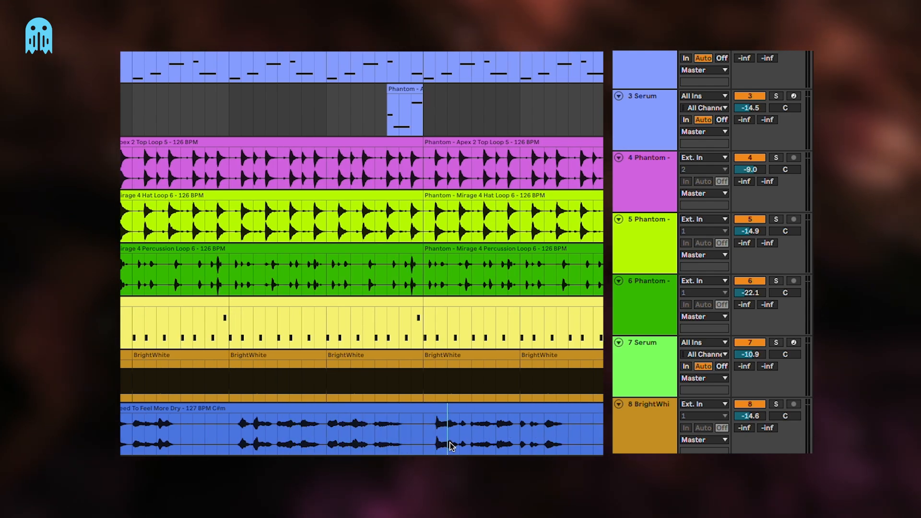
{"action": "scroll", "coordinate": [448, 441], "scroll_direction": "left", "scroll_amount": 2}
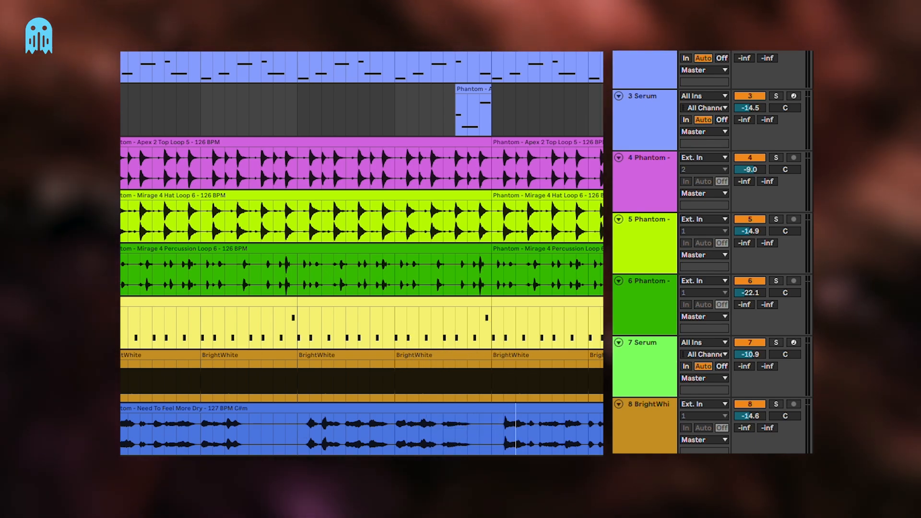
Cut the duplicated Need To Feel More Dry vocal down to the short phrase ending before the first gap and select that clip
{"action": "scroll", "coordinate": [650, 435], "scroll_direction": "down", "scroll_amount": 2}
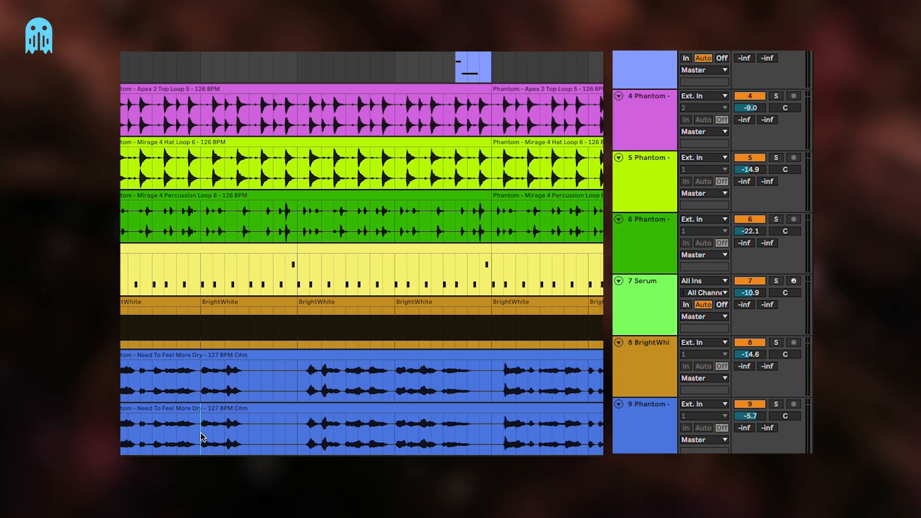
{"action": "key", "text": "space"}
{"action": "left_click_drag", "start_coordinate": [200, 432], "coordinate": [120, 435]}
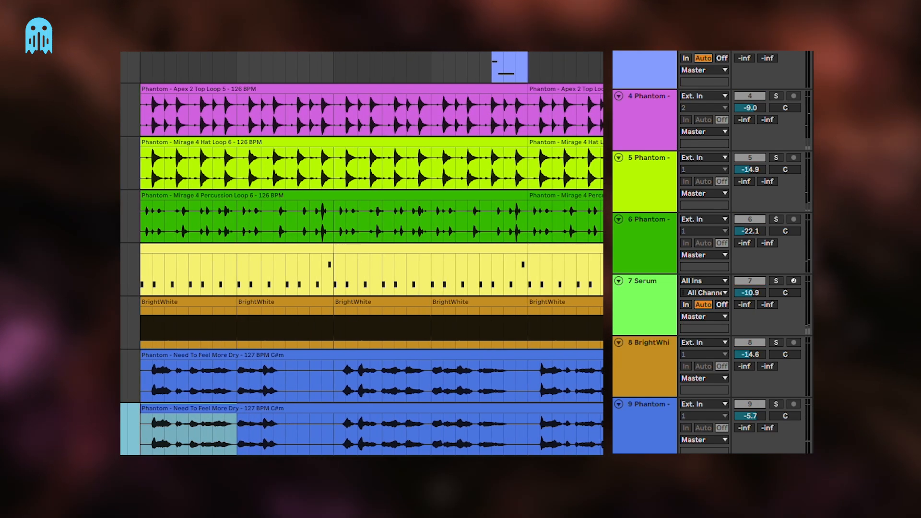
{"action": "key", "text": "Delete"}
{"action": "left_click_drag", "start_coordinate": [335, 431], "coordinate": [498, 435]}
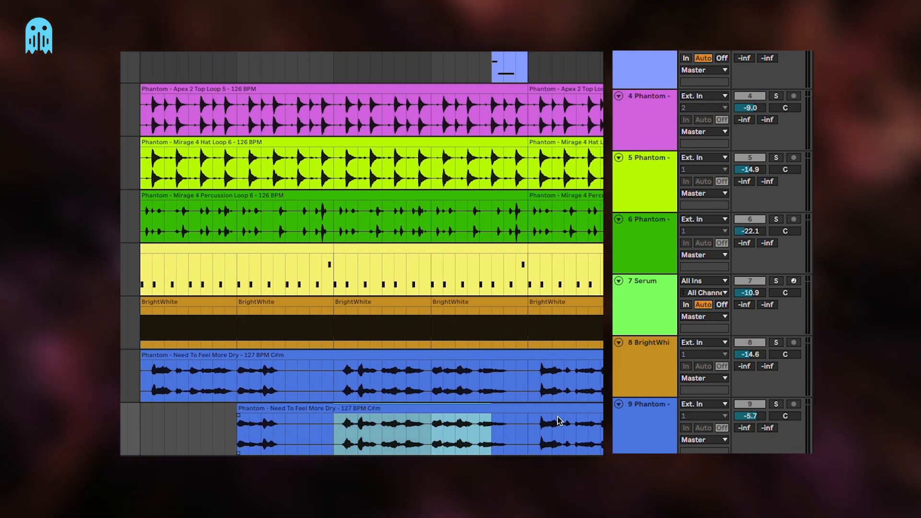
{"action": "key", "text": "Delete"}
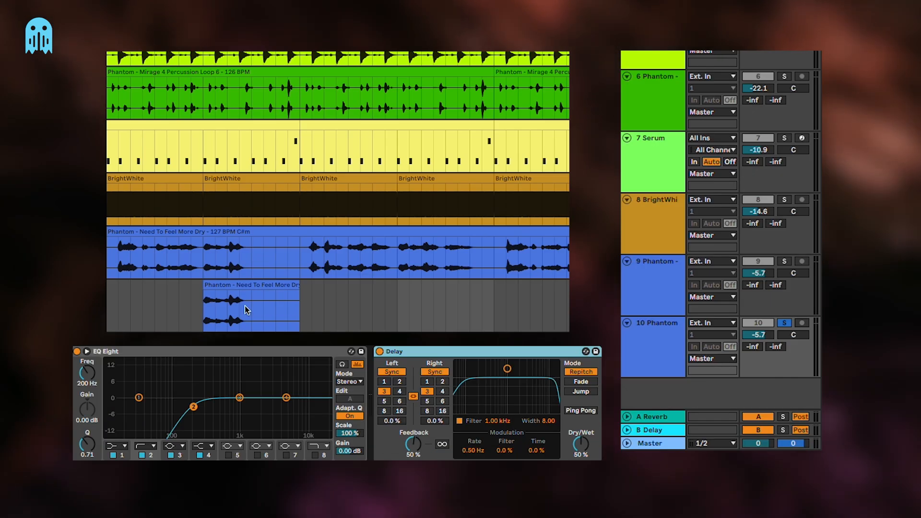
{"action": "left_click", "coordinate": [243, 284]}
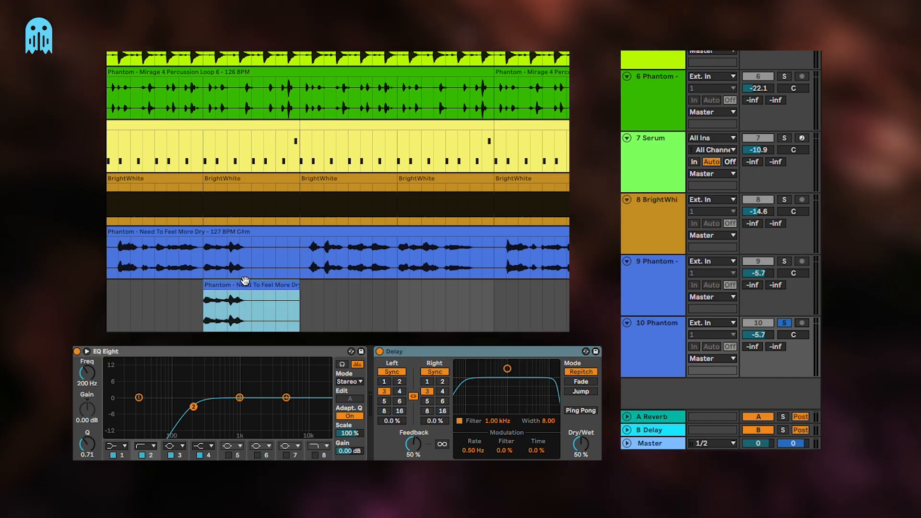
Set the Delay to 8 sixteenths, 0% feedback and 100% wet, with its filter at 966 Hz and width 7.10
{"action": "left_click", "coordinate": [427, 412]}
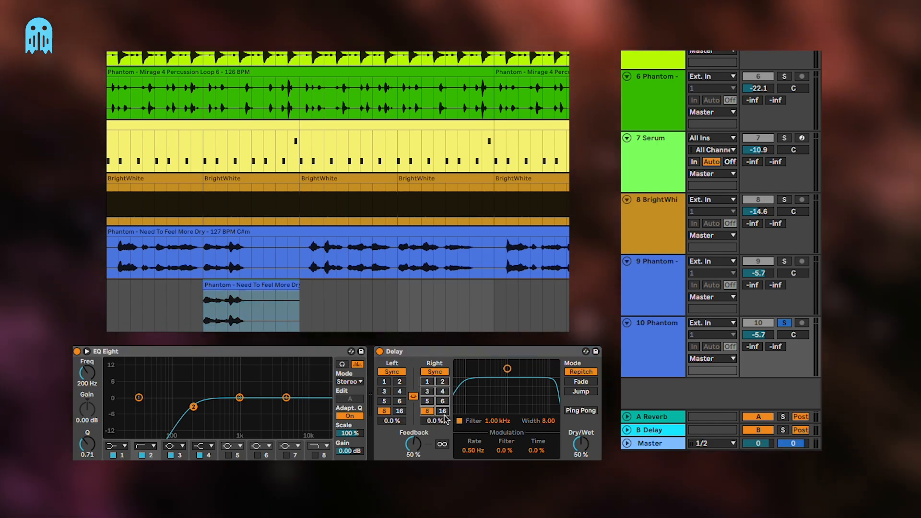
{"action": "left_click_drag", "start_coordinate": [583, 446], "coordinate": [582, 398]}
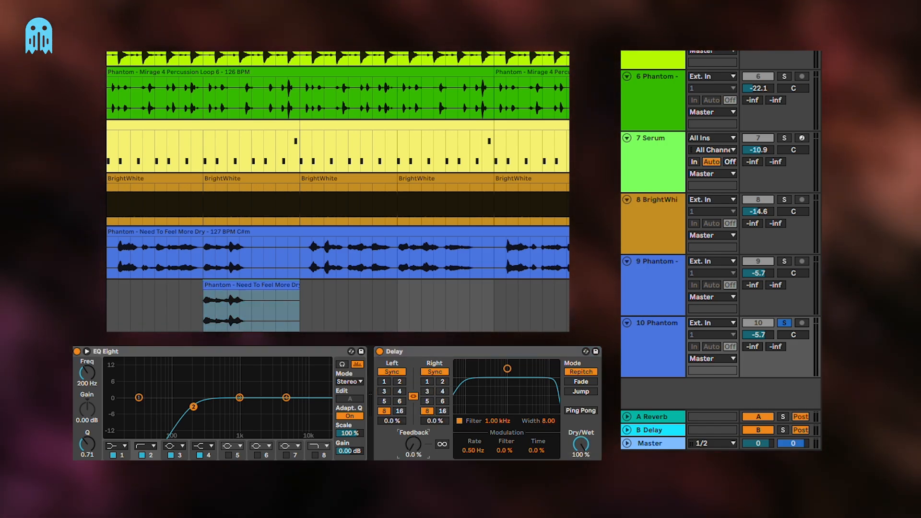
{"action": "left_click_drag", "start_coordinate": [508, 369], "coordinate": [507, 373]}
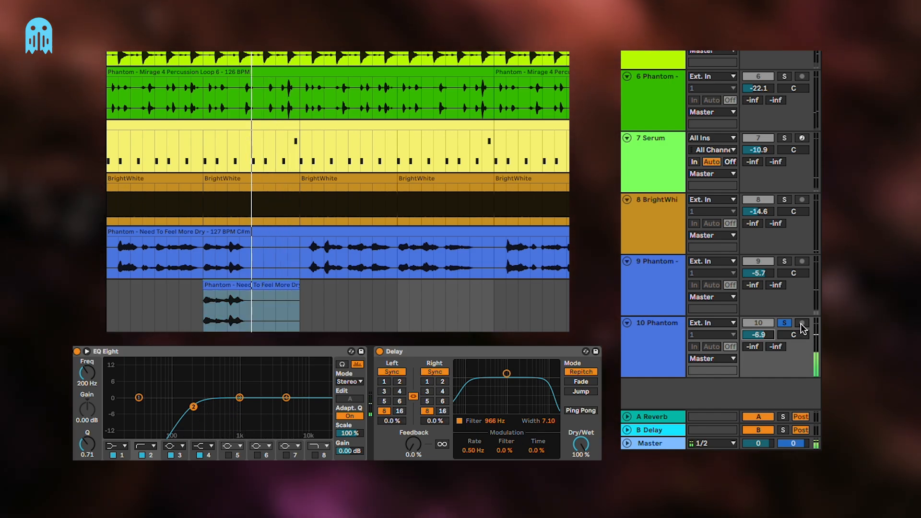
Return the delayed vocal track to the full mix and set its volume to -9.7 dB against the main vocal
{"action": "left_click", "coordinate": [785, 323]}
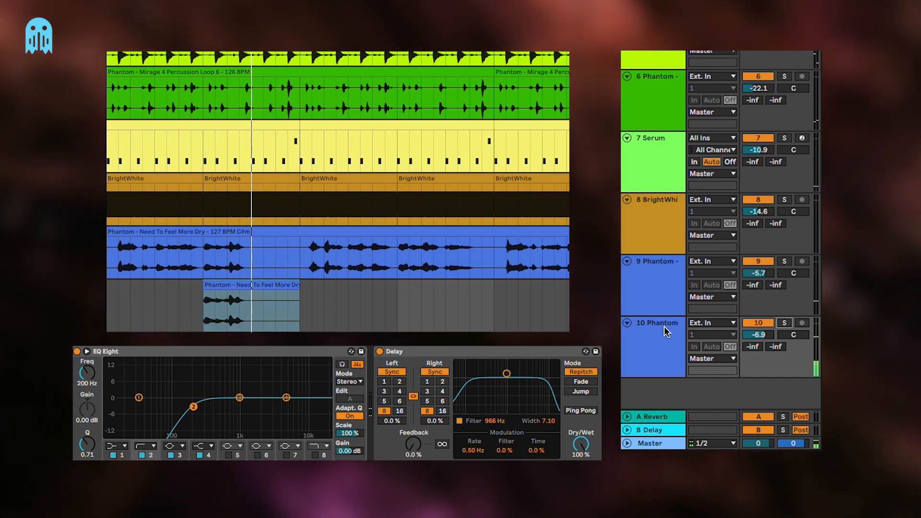
{"action": "left_click", "coordinate": [136, 232]}
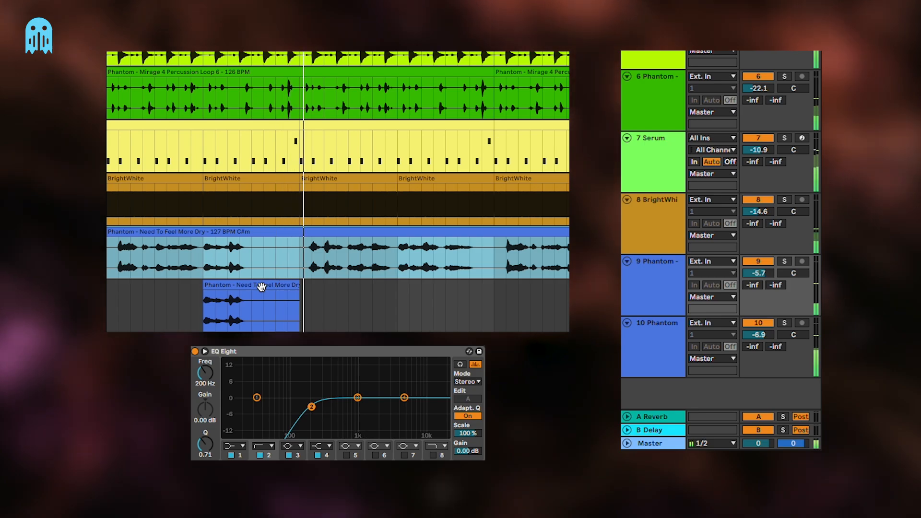
{"action": "left_click", "coordinate": [156, 280]}
{"action": "left_click", "coordinate": [254, 308]}
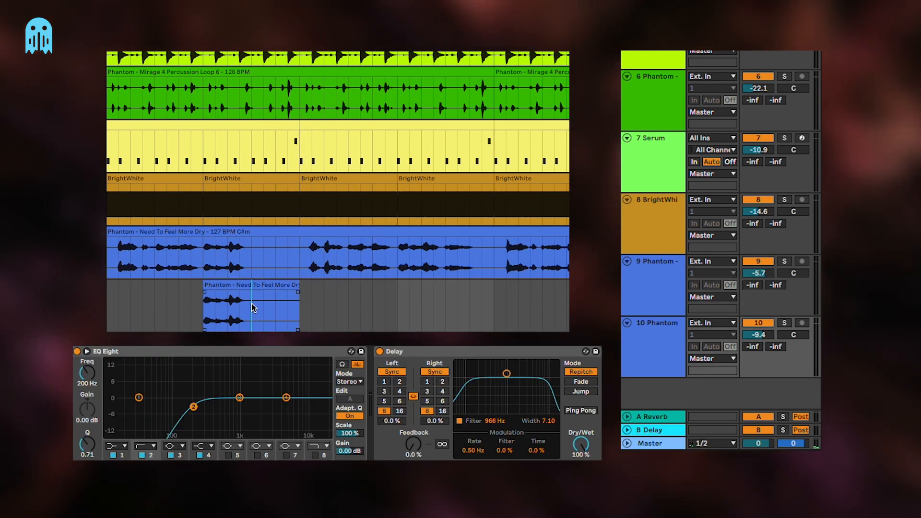
{"action": "left_click", "coordinate": [244, 259]}
{"action": "left_click", "coordinate": [259, 302]}
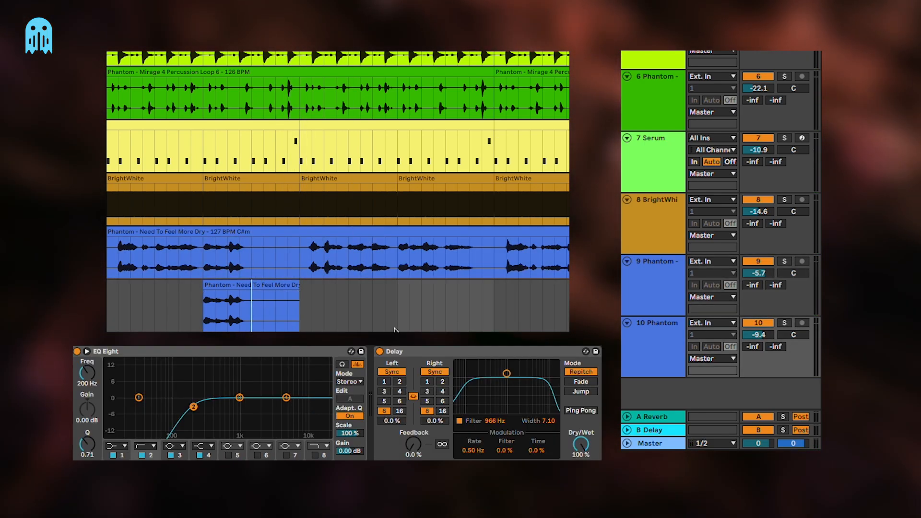
{"action": "left_click", "coordinate": [661, 346]}
{"action": "left_click", "coordinate": [742, 346]}
{"action": "left_click_drag", "start_coordinate": [771, 336], "coordinate": [773, 339]}
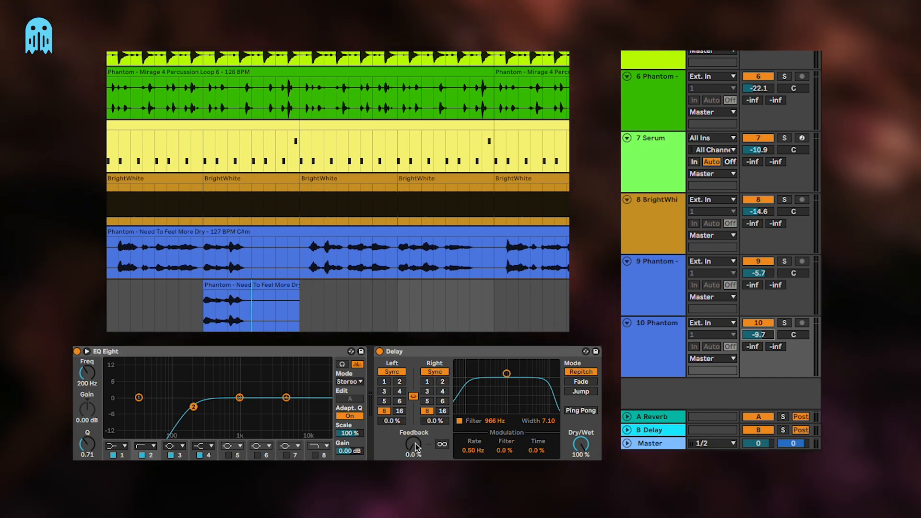
Set the Delay feedback to 17% while auditioning the phrase ending in the full mix
{"action": "mouse_move", "coordinate": [414, 444]}
{"action": "left_mouse_down"}
{"action": "mouse_move", "coordinate": [414, 434]}
{"action": "mouse_move", "coordinate": [414, 446]}
{"action": "left_mouse_up"}
{"action": "key", "text": "space"}
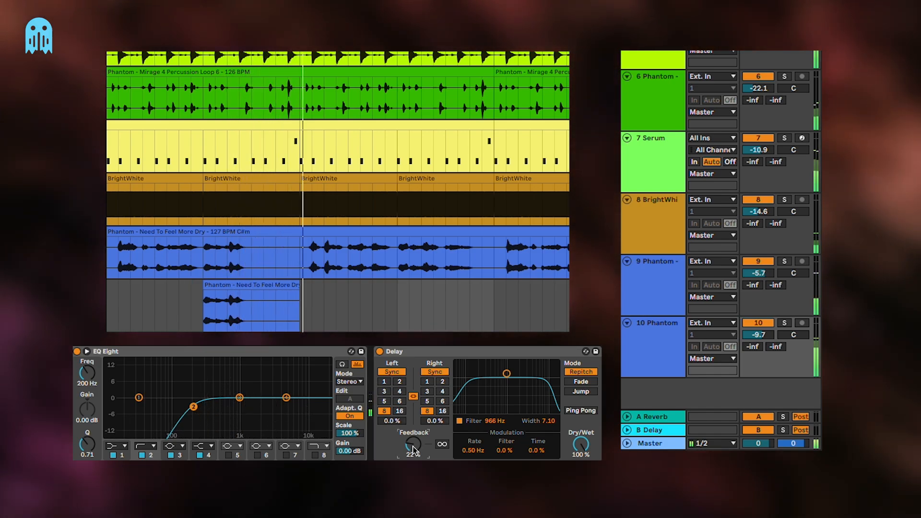
{"action": "left_click_drag", "start_coordinate": [413, 447], "coordinate": [413, 451]}
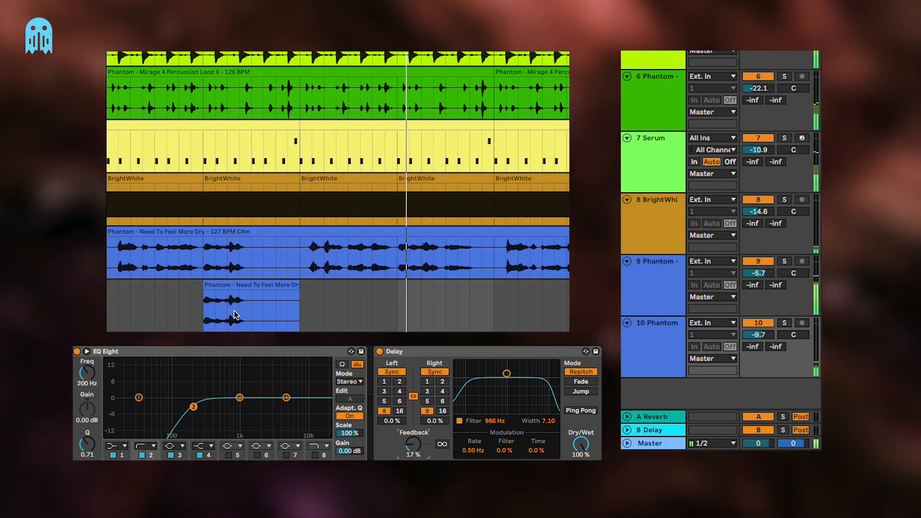
Copy the later vocal phrase endings onto the delayed track, delete the copy before the second gap and audition the remaining clips
{"action": "left_click_drag", "start_coordinate": [449, 262], "coordinate": [484, 307]}
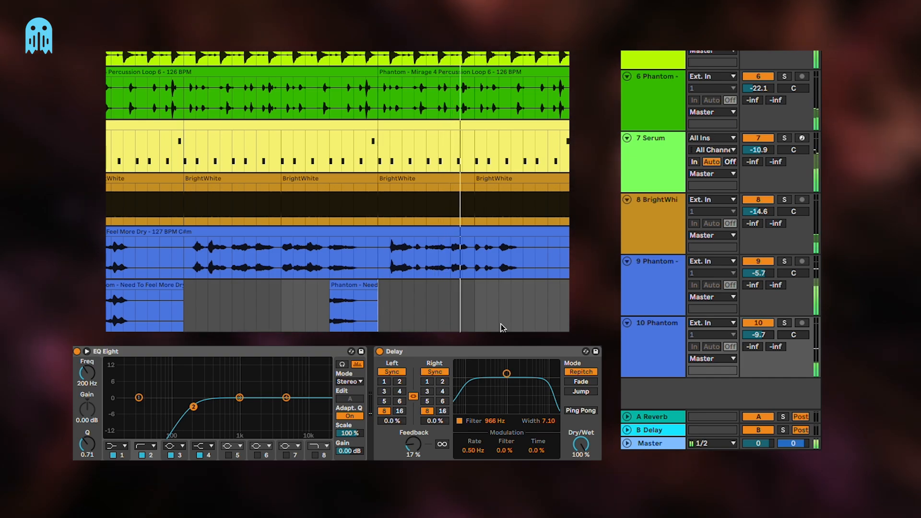
{"action": "left_click_drag", "start_coordinate": [476, 259], "coordinate": [508, 287]}
{"action": "left_click", "coordinate": [365, 286]}
{"action": "key", "text": "Delete"}
{"action": "scroll", "coordinate": [253, 300], "scroll_direction": "left", "scroll_amount": 2}
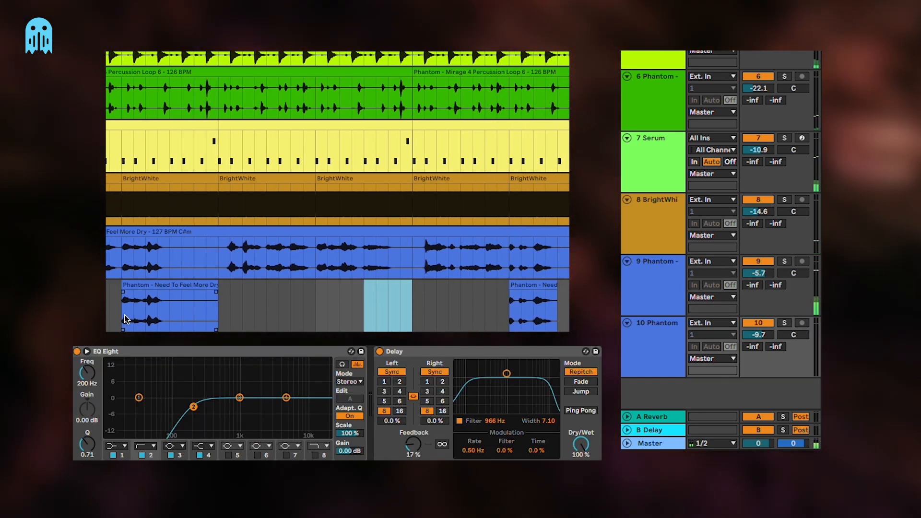
{"action": "key", "text": "space"}
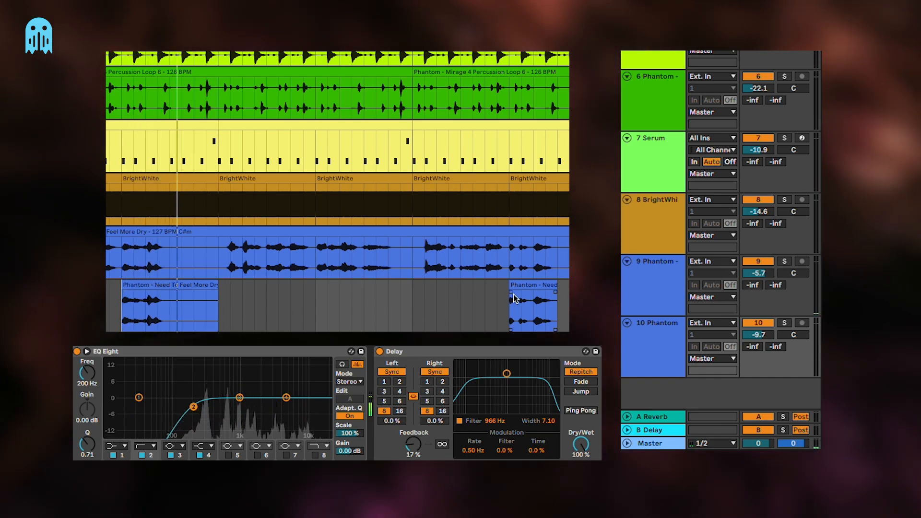
{"action": "left_click", "coordinate": [413, 444]}
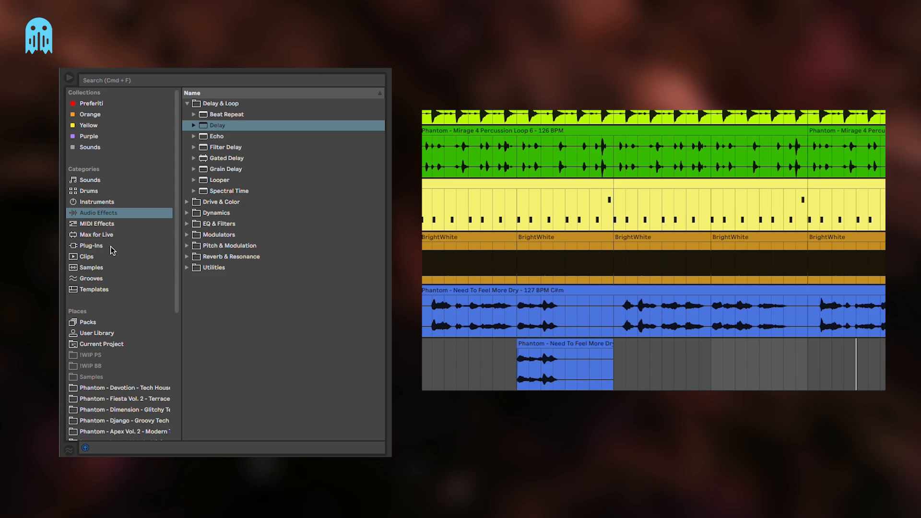
Search the plug-ins for "val", add ValhallaRoom after the Delay on the delayed vocal track and load its Dark Concert preset
{"action": "left_click", "coordinate": [111, 247]}
{"action": "left_click", "coordinate": [253, 79]}
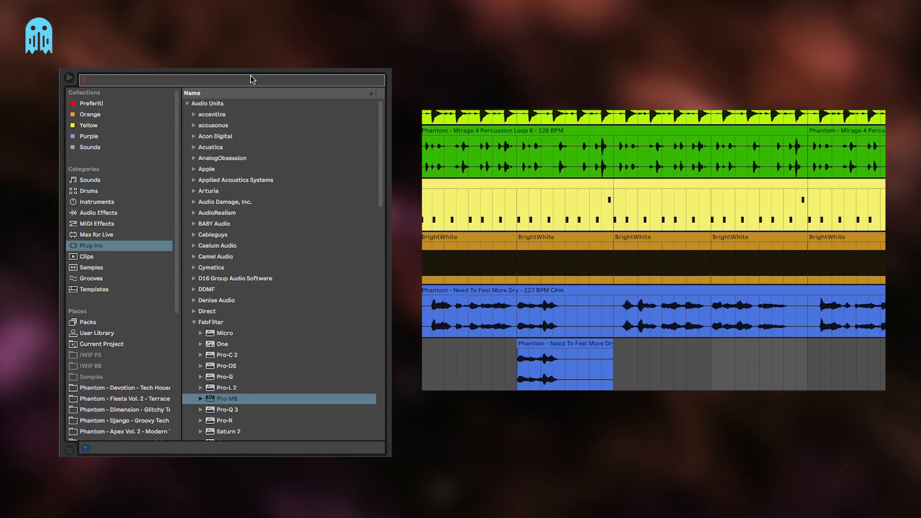
{"action": "type", "text": "val"}
{"action": "left_click", "coordinate": [236, 115]}
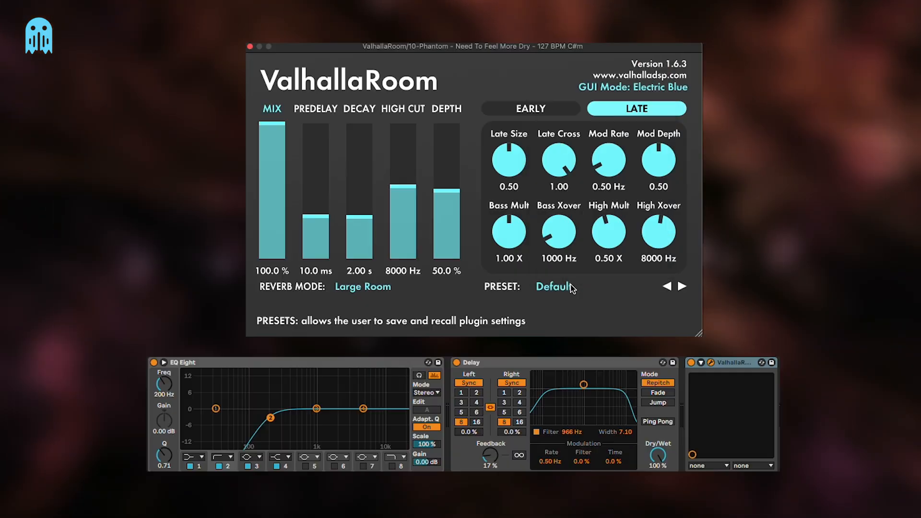
{"action": "left_click", "coordinate": [568, 287]}
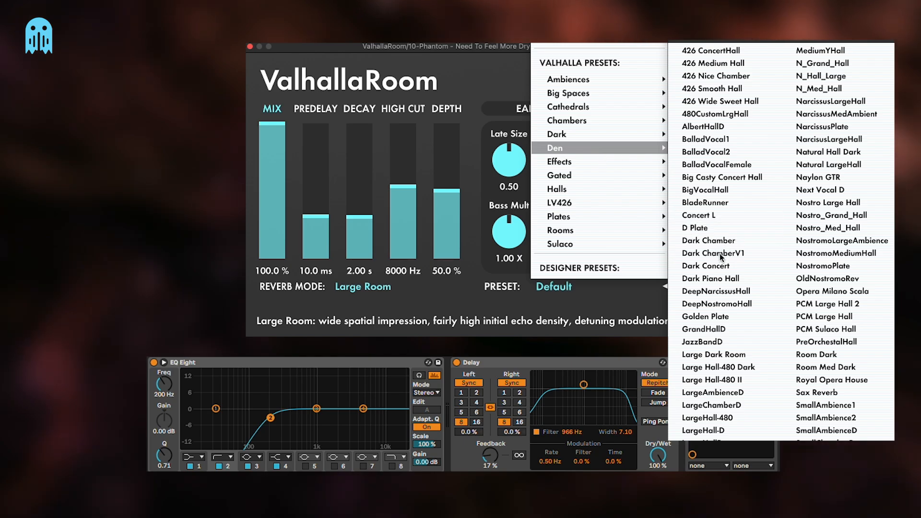
{"action": "left_click", "coordinate": [632, 326]}
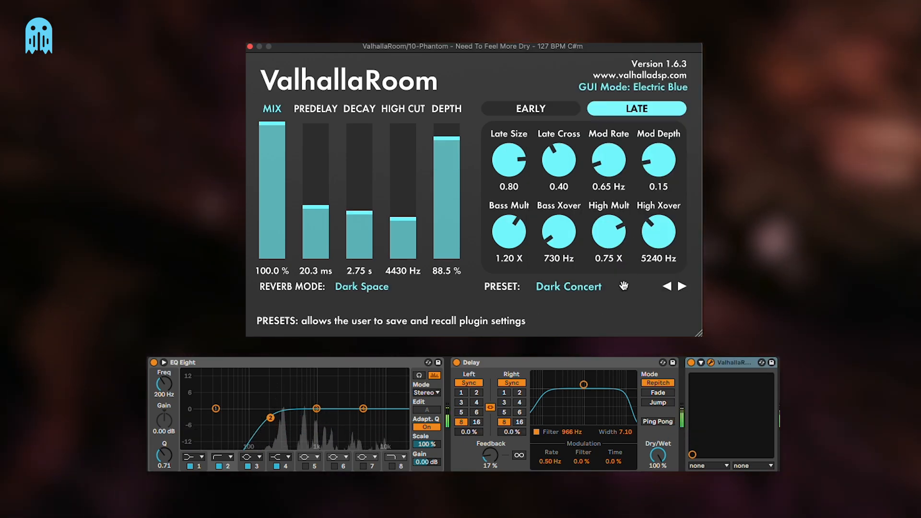
Lower the ValhallaRoom mix to 7.9% and its decay to 1.52 s while auditioning the full mix
{"action": "left_click_drag", "start_coordinate": [272, 158], "coordinate": [273, 233]}
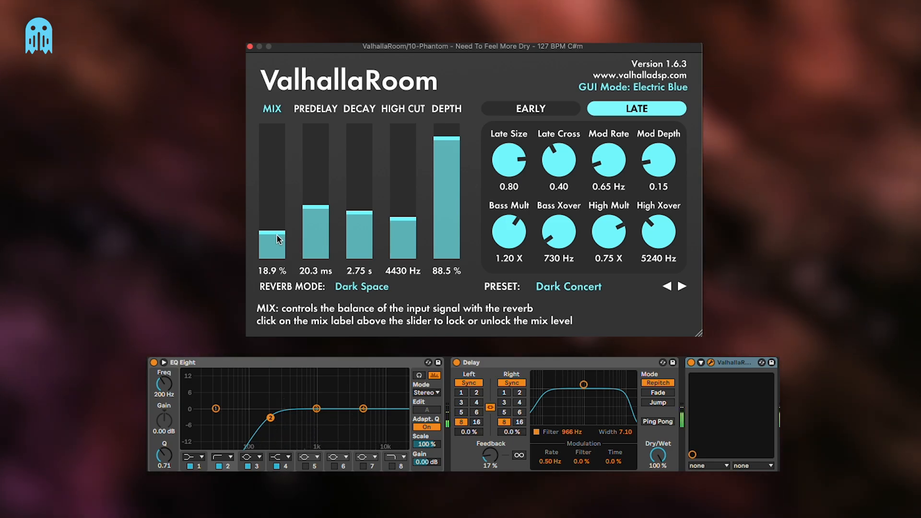
{"action": "left_click_drag", "start_coordinate": [284, 240], "coordinate": [286, 248]}
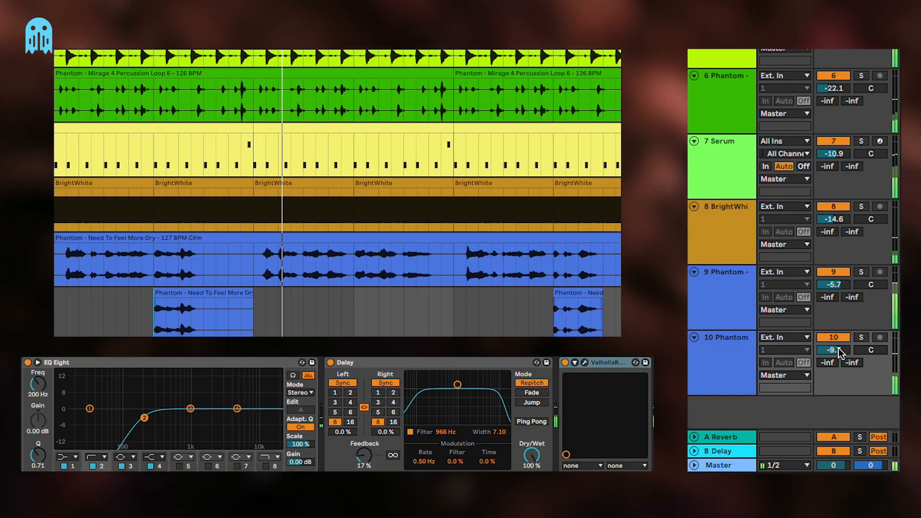
{"action": "left_click", "coordinate": [156, 326]}
{"action": "key", "text": "space"}
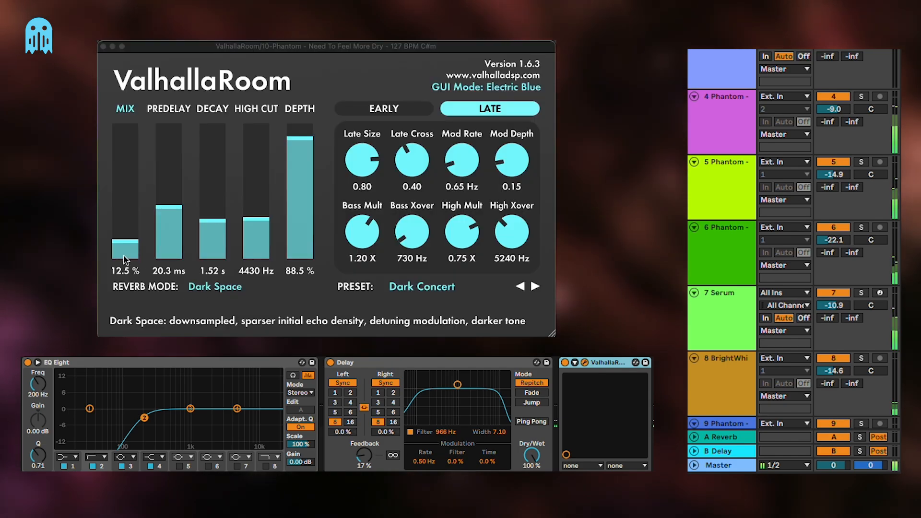
{"action": "left_click_drag", "start_coordinate": [123, 255], "coordinate": [123, 263]}
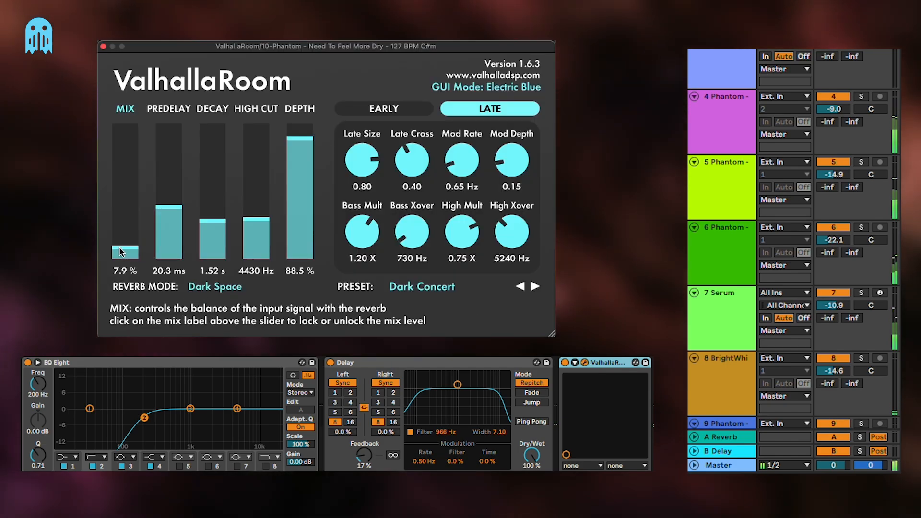